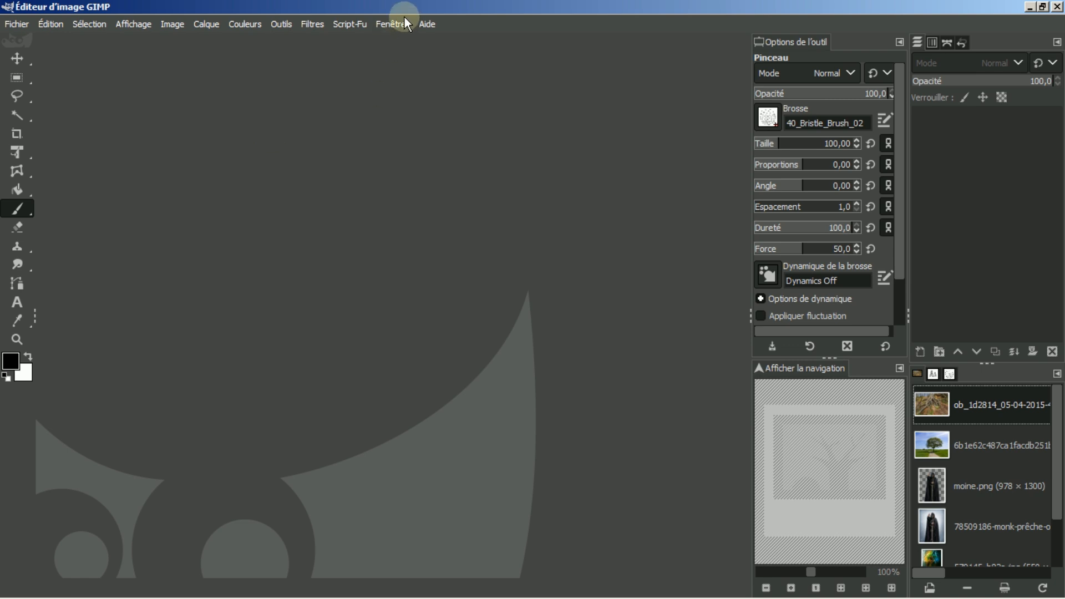
Check the installed version in the À propos de GIMP information and close it
{"action": "left_click", "coordinate": [388, 24]}
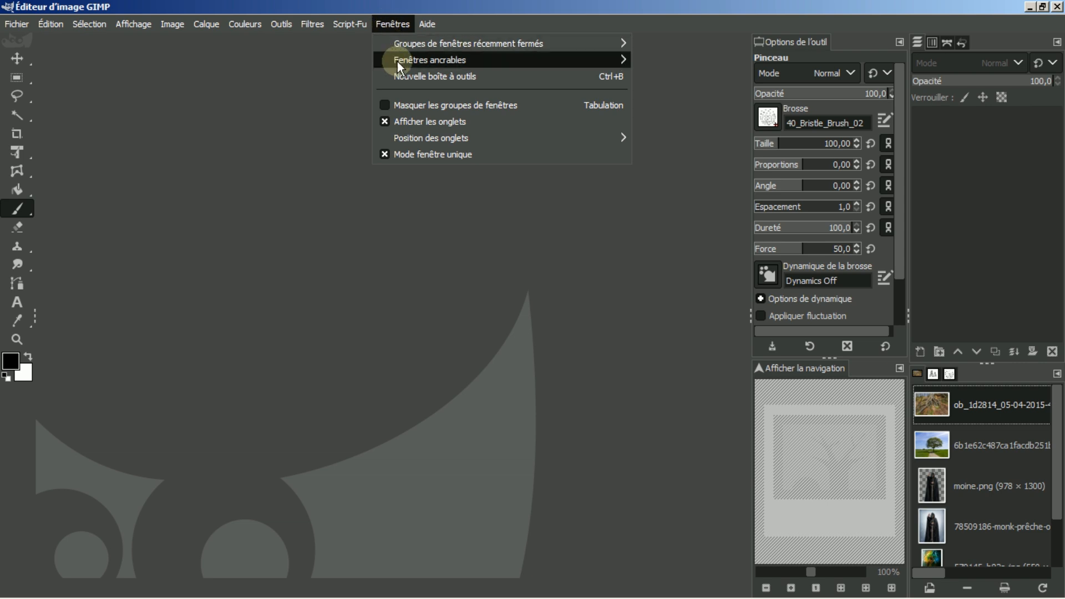
{"action": "mouse_move", "coordinate": [431, 23]}
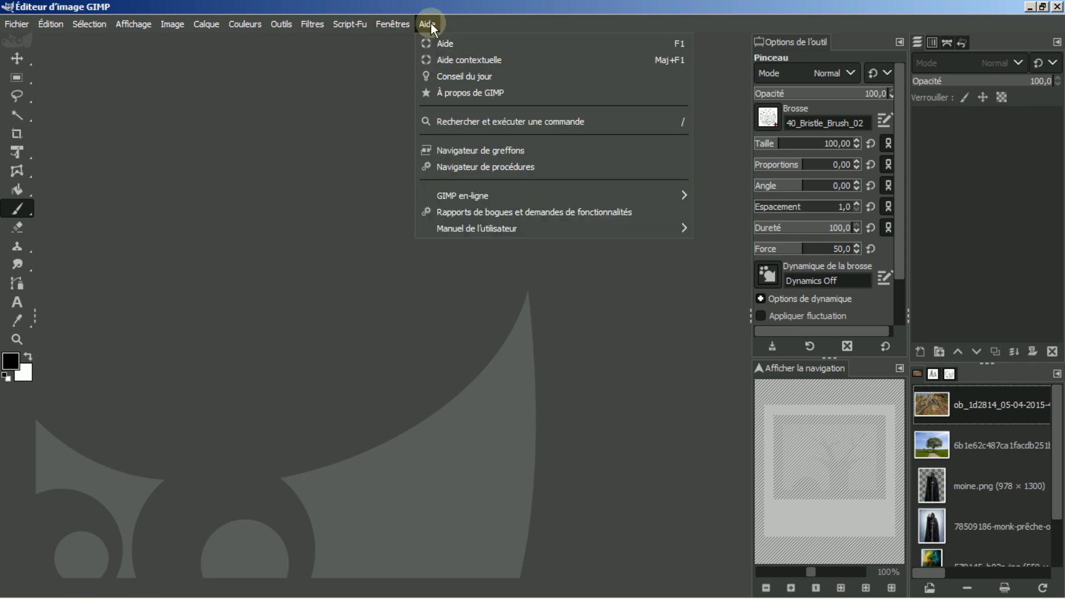
{"action": "left_click", "coordinate": [461, 92]}
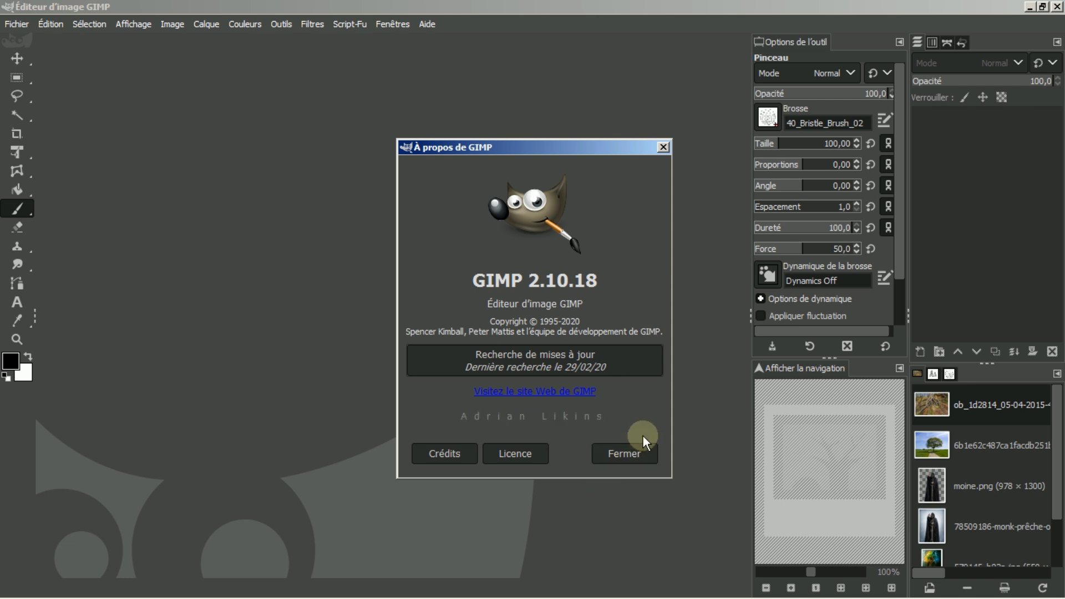
{"action": "left_click", "coordinate": [624, 455]}
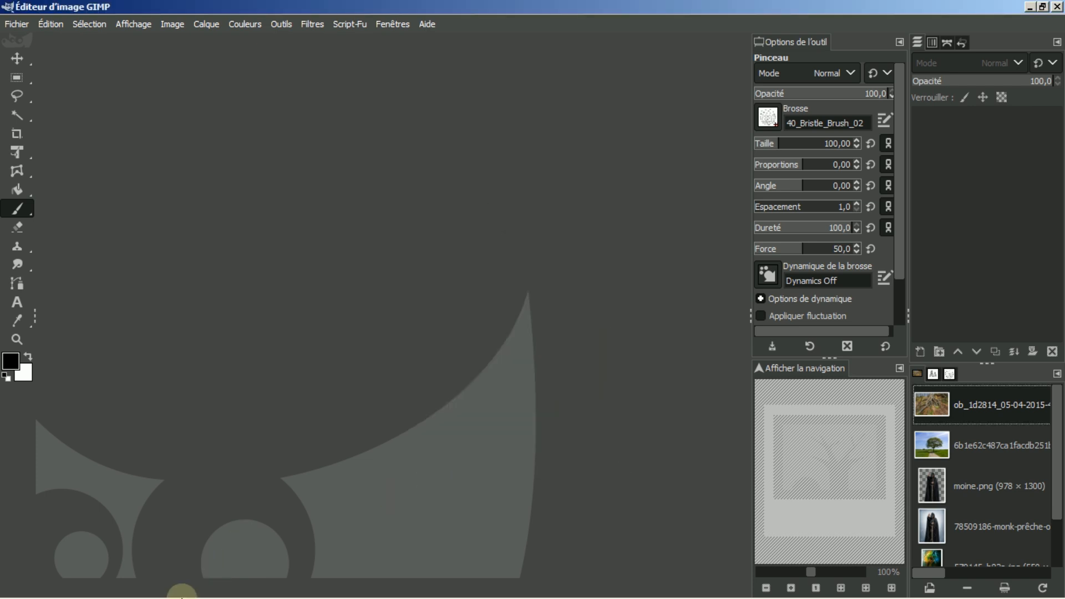
Switch to the browser at gimp.org, open the GIMP 2.10.18 release news and translate the page into French
{"action": "mouse_move", "coordinate": [182, 597]}
{"action": "left_click", "coordinate": [116, 583]}
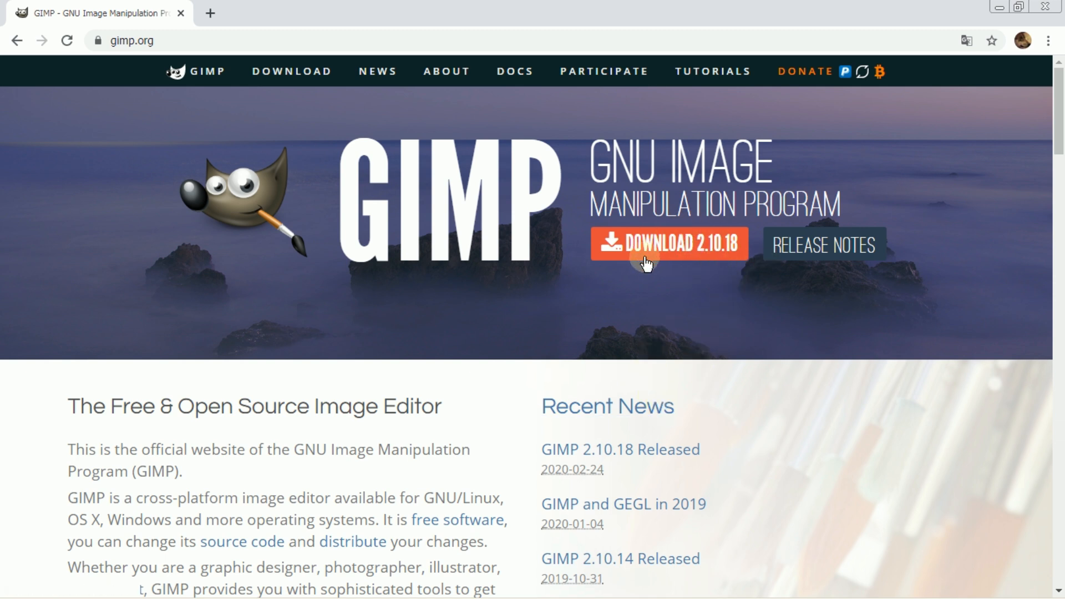
{"action": "left_click", "coordinate": [595, 461]}
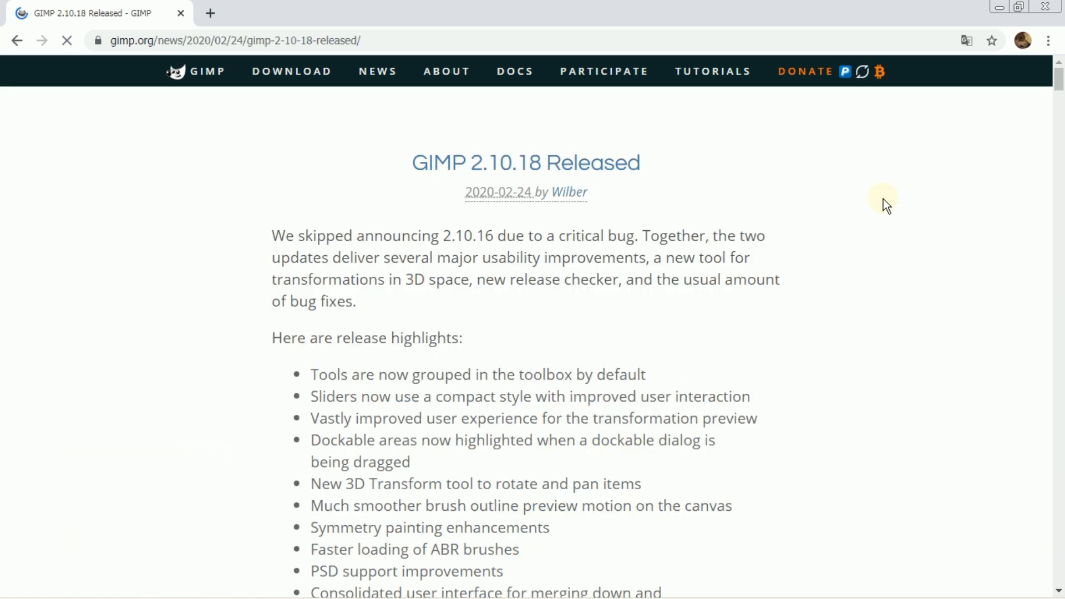
{"action": "right_click", "coordinate": [884, 198]}
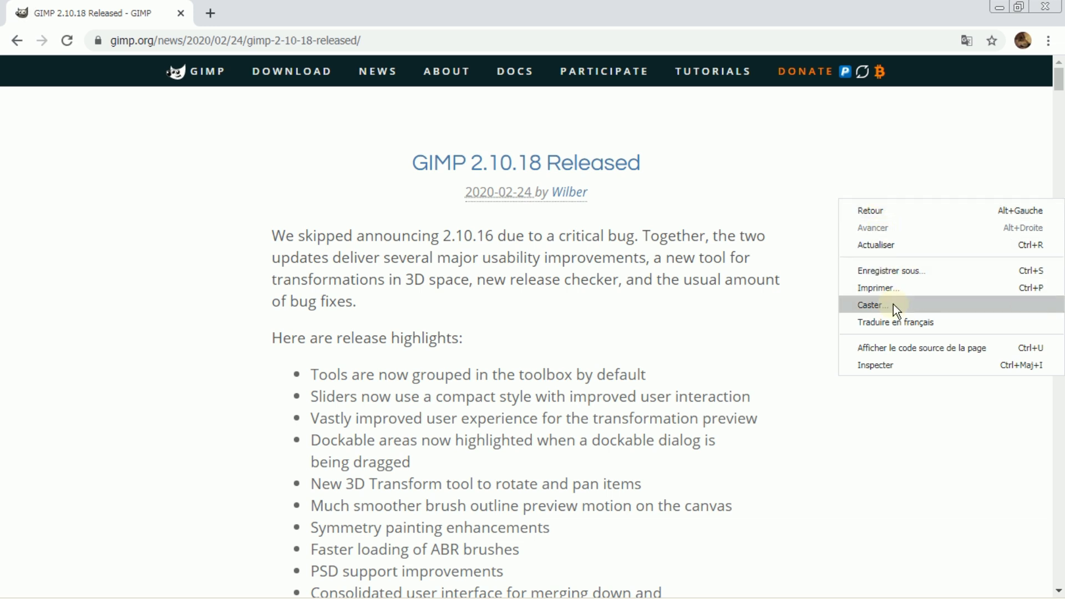
{"action": "left_click", "coordinate": [880, 323]}
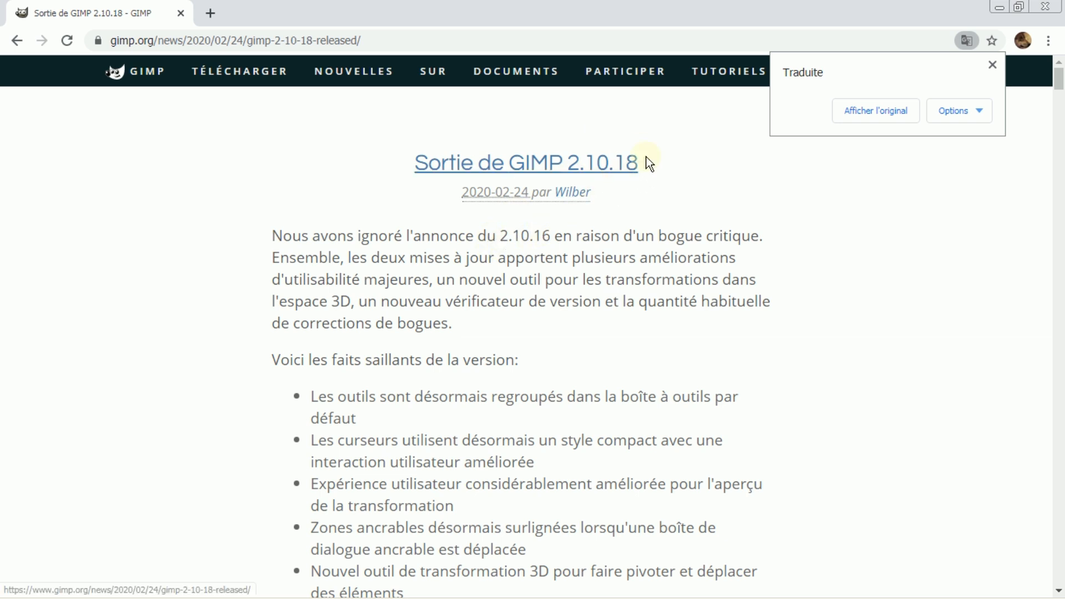
{"action": "left_click", "coordinate": [992, 65]}
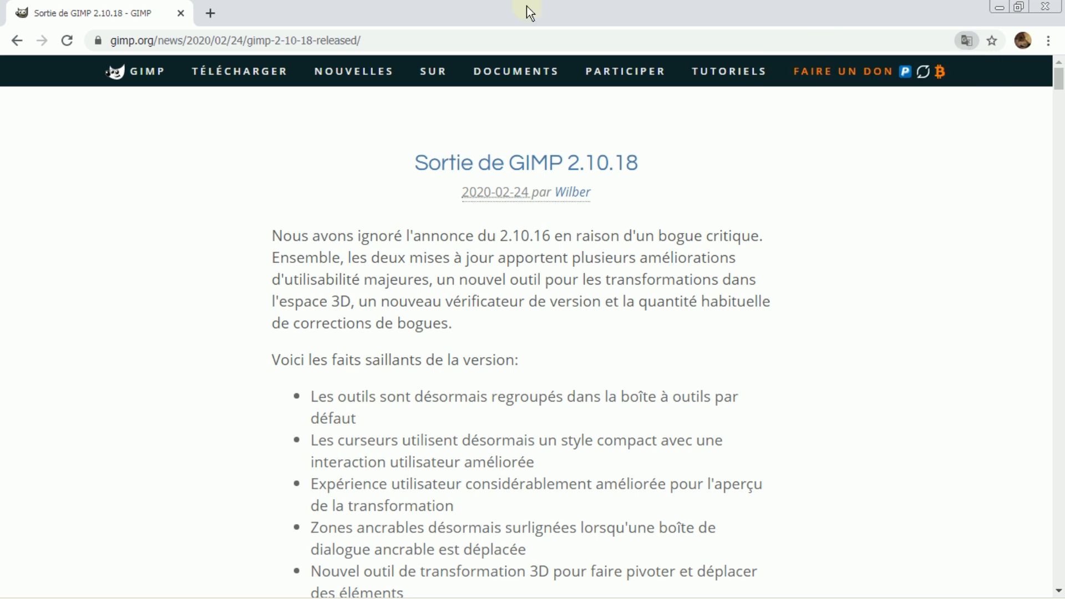
Return to the gimp.org home page, view the GIMP 2.10.18 downloads for Windows and close the page
{"action": "left_click", "coordinate": [18, 42]}
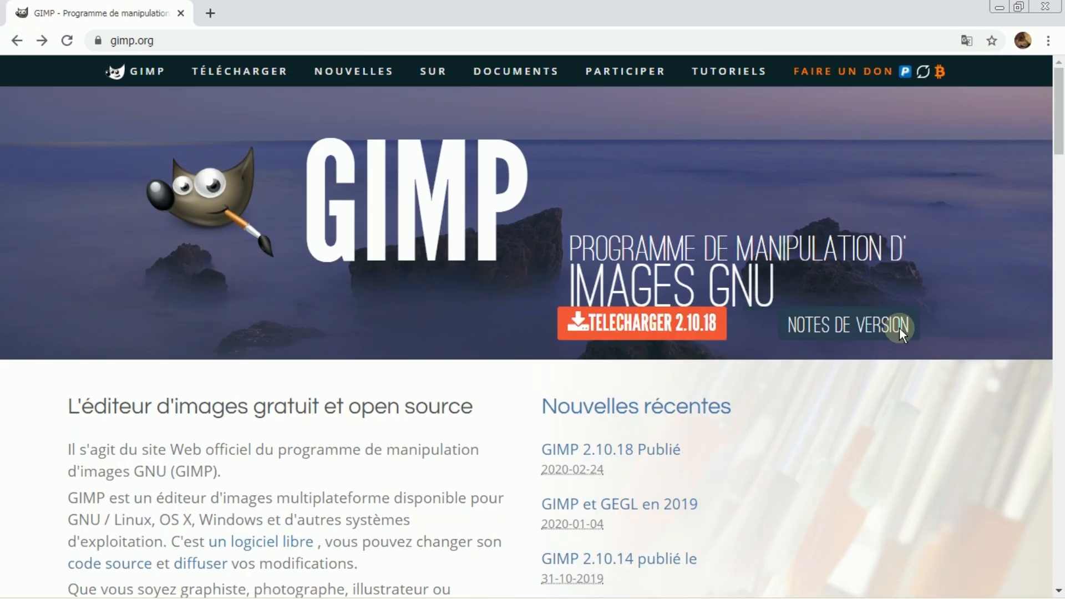
{"action": "left_click", "coordinate": [643, 324]}
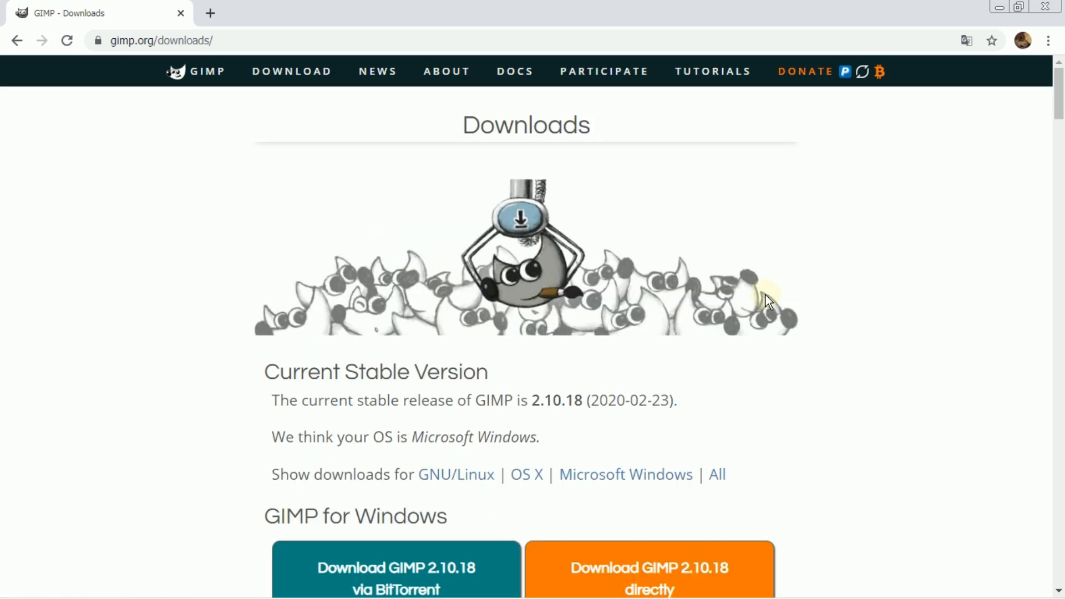
{"action": "scroll", "coordinate": [769, 299], "scroll_direction": "down", "scroll_amount": 3}
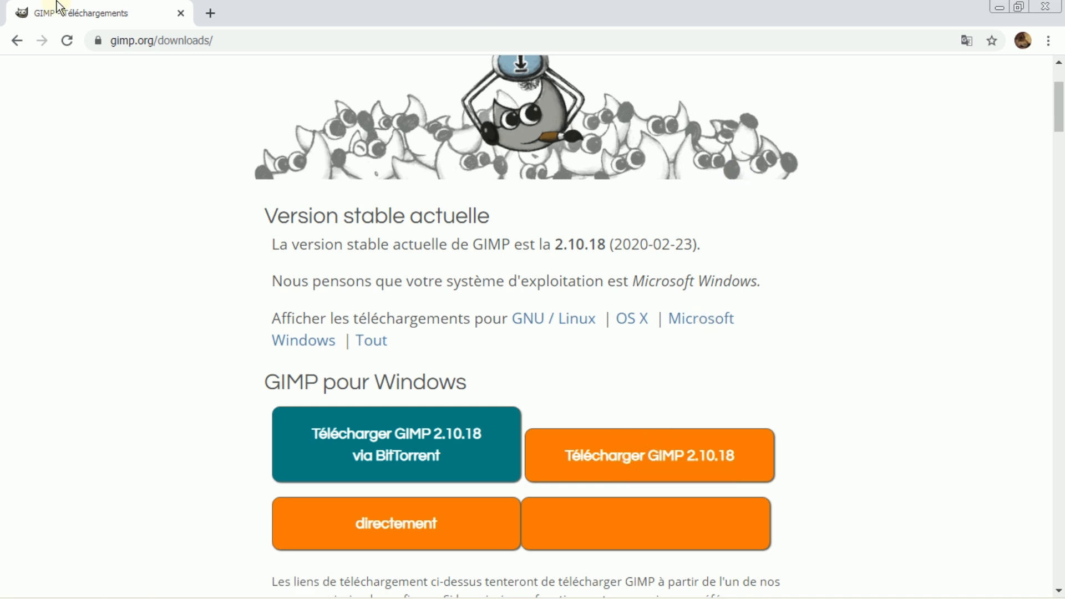
{"action": "left_click", "coordinate": [181, 14]}
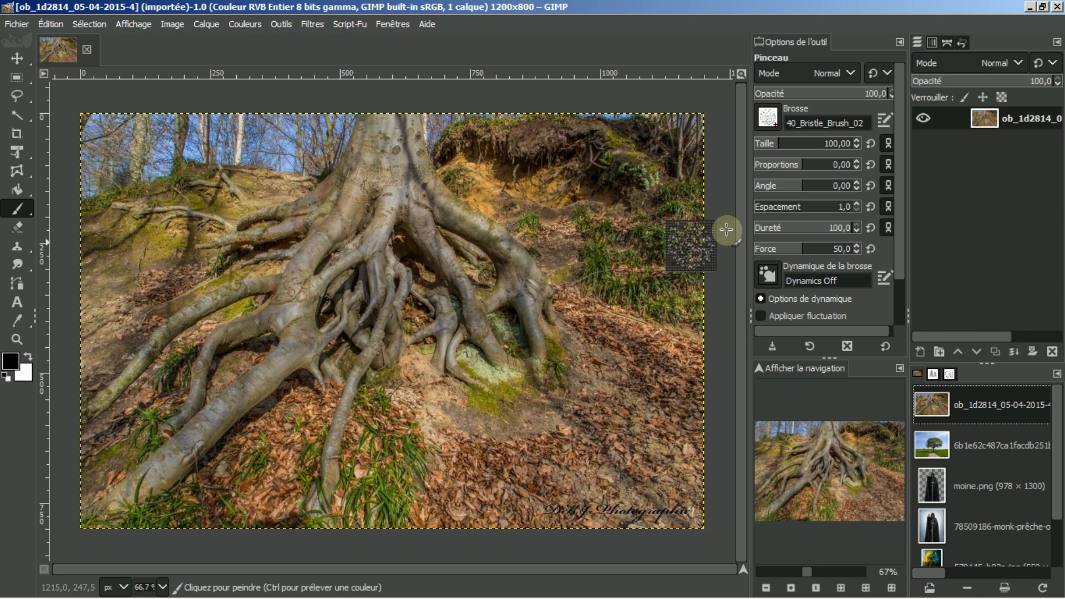
Make the image zoom follow the window size and activate the Move tool (Déplacement) from its tool group
{"action": "left_click", "coordinate": [742, 75]}
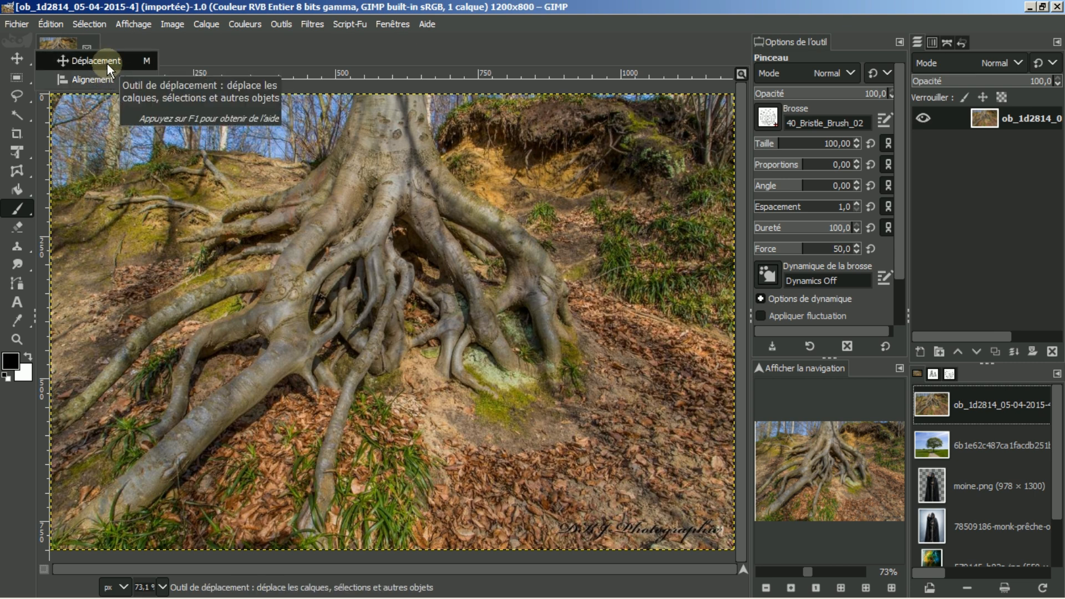
{"action": "left_click", "coordinate": [108, 62]}
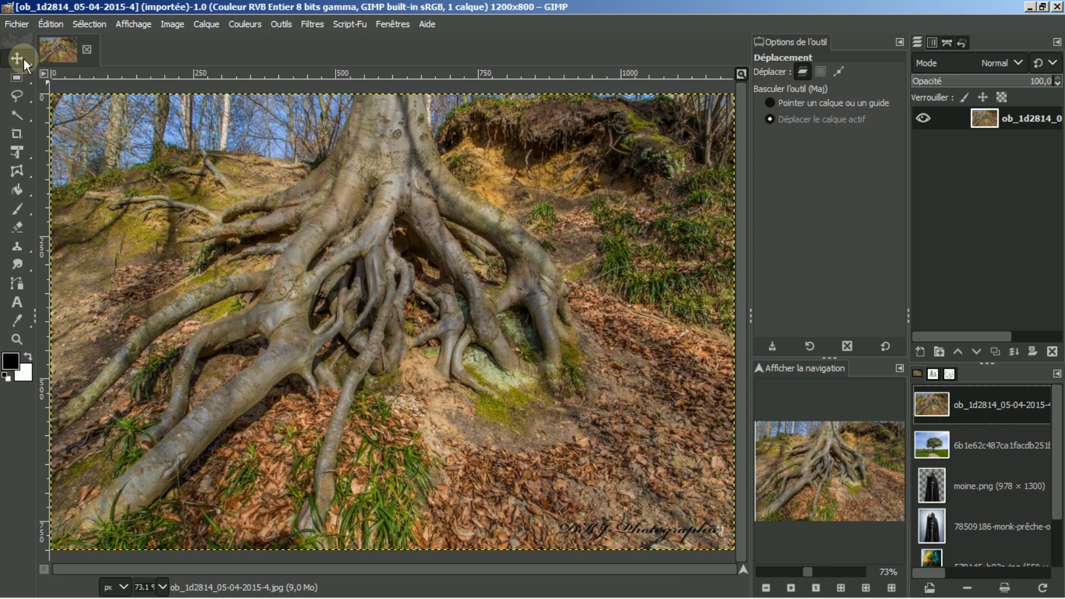
Look through the transformation tools grouped together in the toolbox, from Mise à l'échelle to Transformation par poignées
{"action": "mouse_move", "coordinate": [24, 61]}
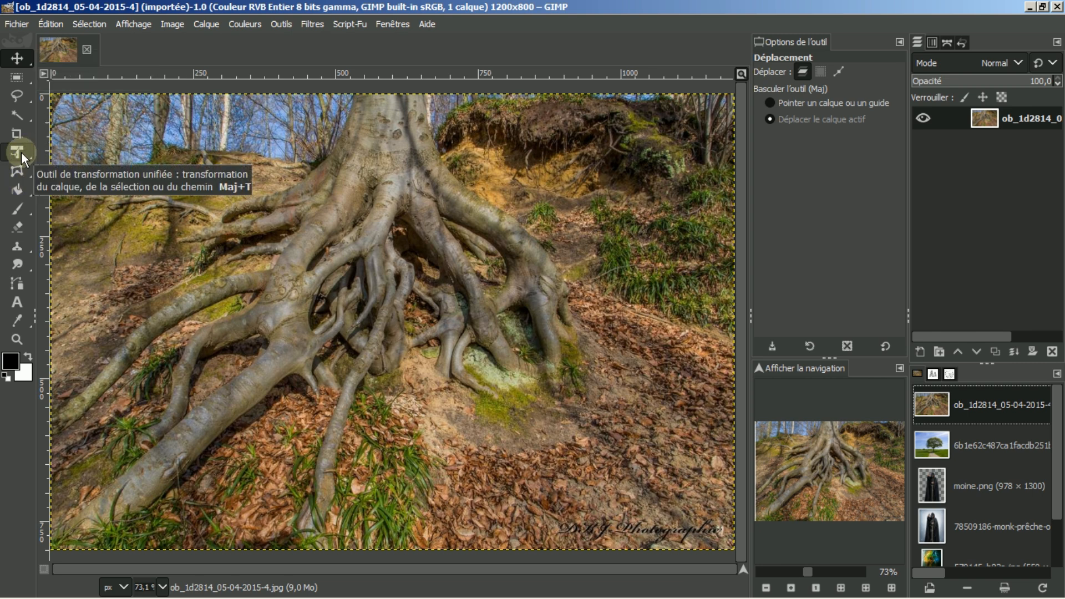
{"action": "mouse_move", "coordinate": [21, 152]}
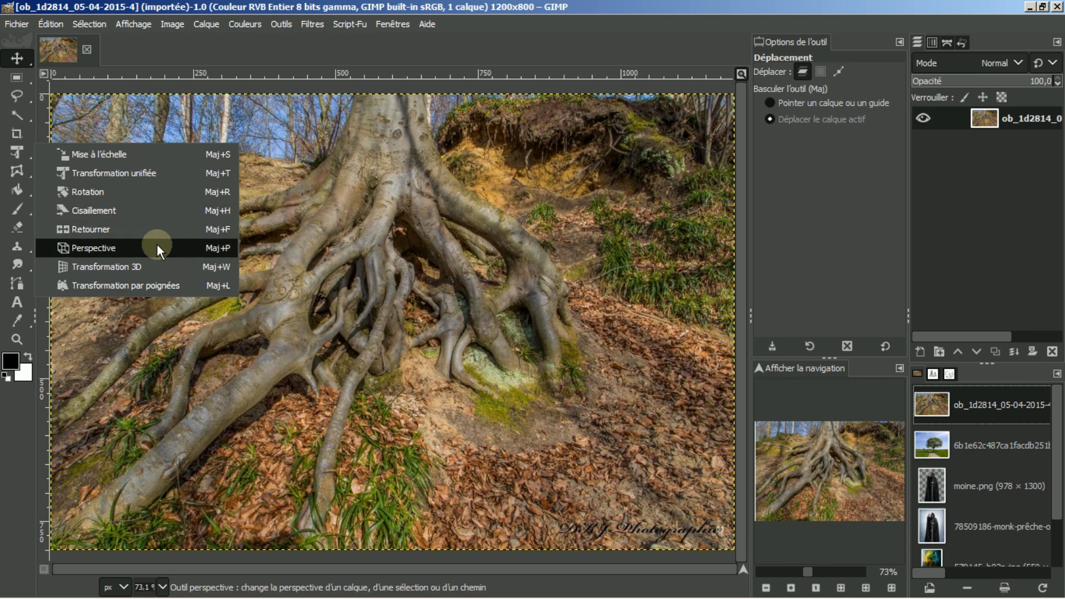
{"action": "left_click", "coordinate": [305, 220]}
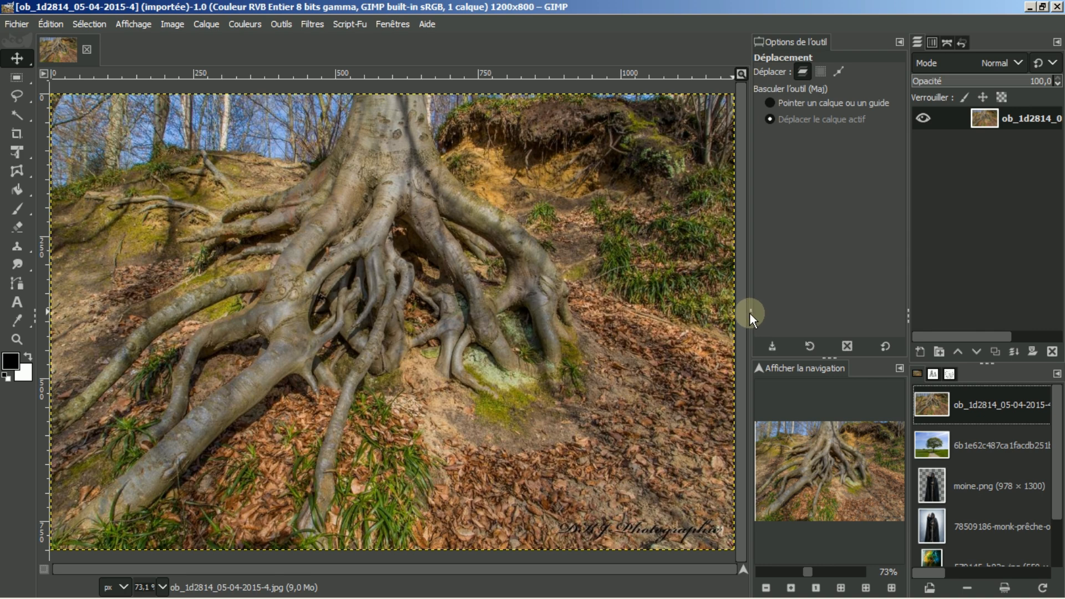
Enlarge the image navigation area slightly by raising the divider between it and the tool options
{"action": "left_click_drag", "start_coordinate": [751, 313], "coordinate": [837, 335]}
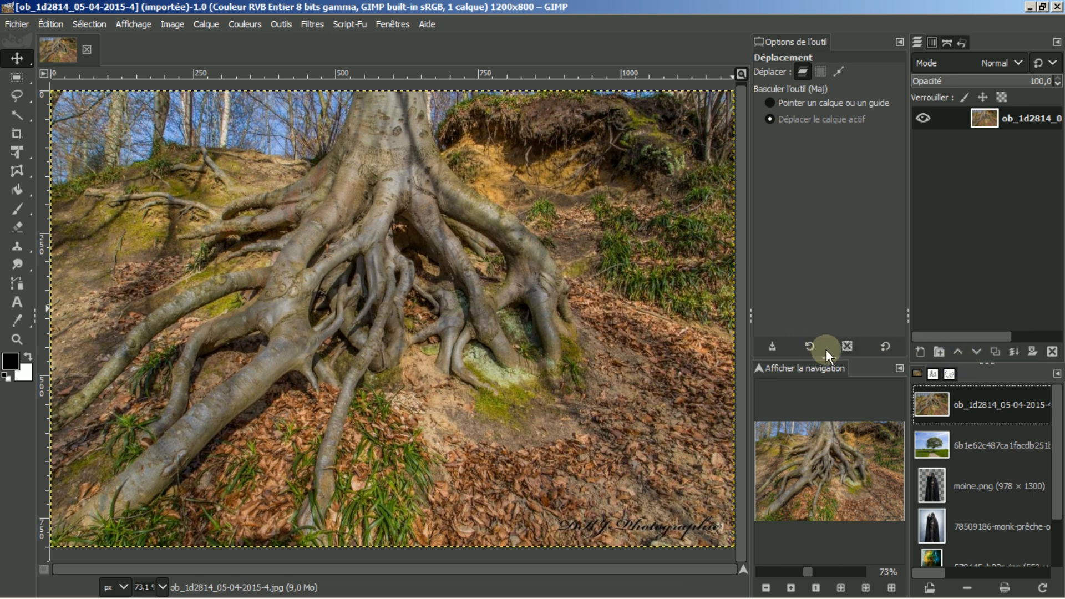
{"action": "mouse_move", "coordinate": [829, 358]}
{"action": "left_mouse_down"}
{"action": "mouse_move", "coordinate": [816, 299]}
{"action": "mouse_move", "coordinate": [843, 352]}
{"action": "mouse_move", "coordinate": [847, 316]}
{"action": "mouse_move", "coordinate": [821, 326]}
{"action": "mouse_move", "coordinate": [827, 339]}
{"action": "left_mouse_up"}
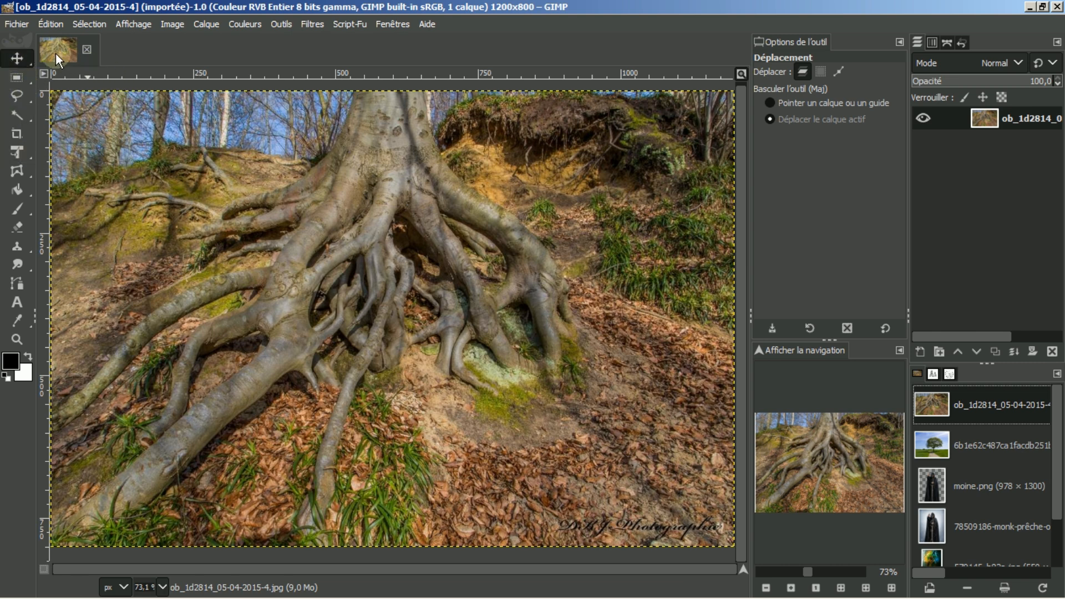
In the import and export preferences, enable adding an alpha channel to imported images
{"action": "left_click", "coordinate": [49, 25]}
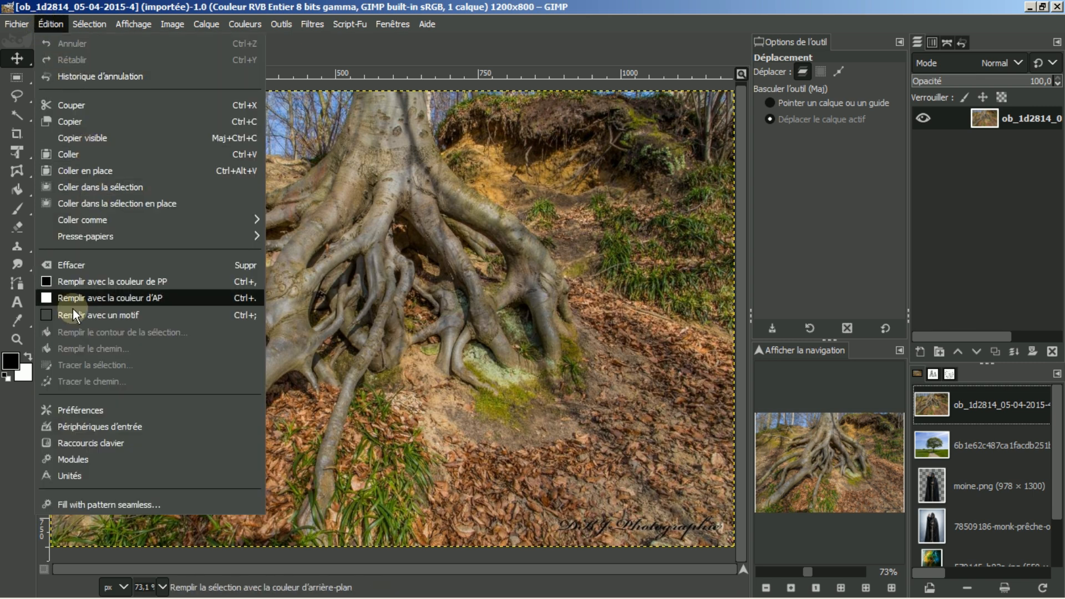
{"action": "left_click", "coordinate": [63, 410]}
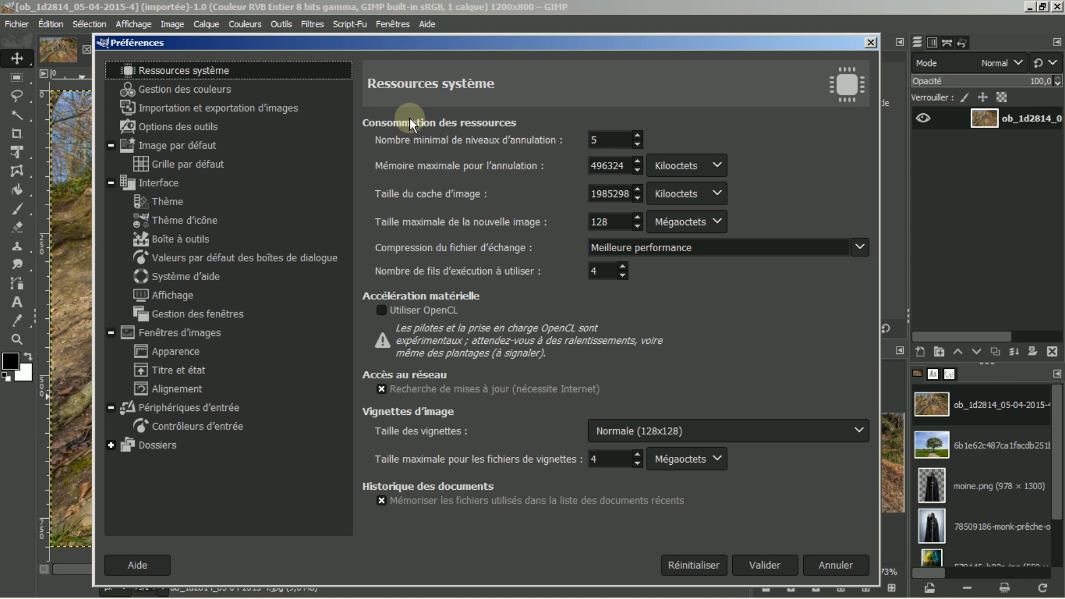
{"action": "left_click", "coordinate": [210, 108]}
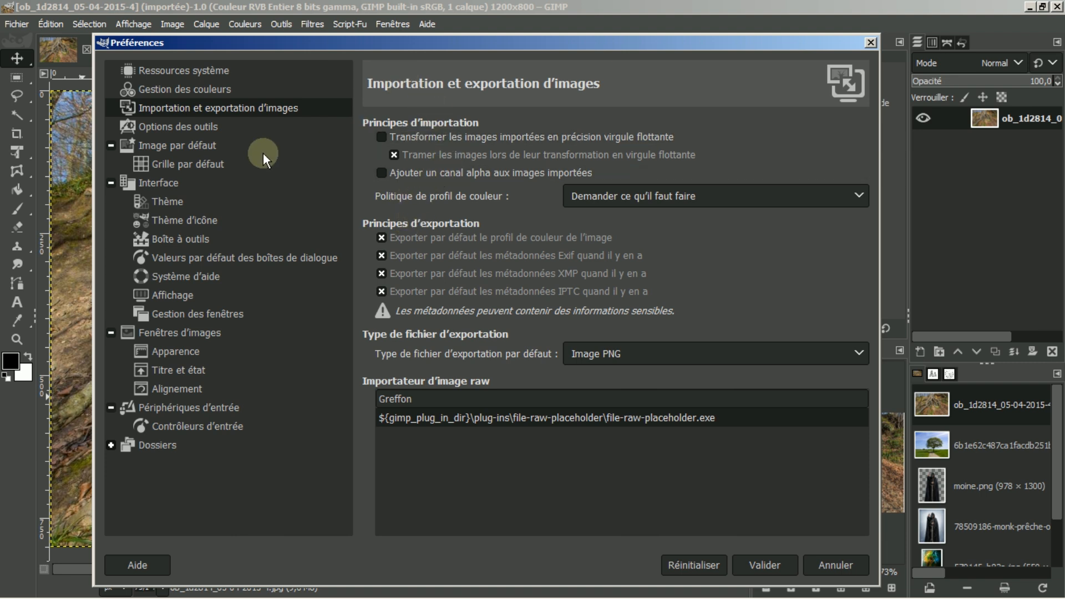
{"action": "left_click", "coordinate": [381, 173]}
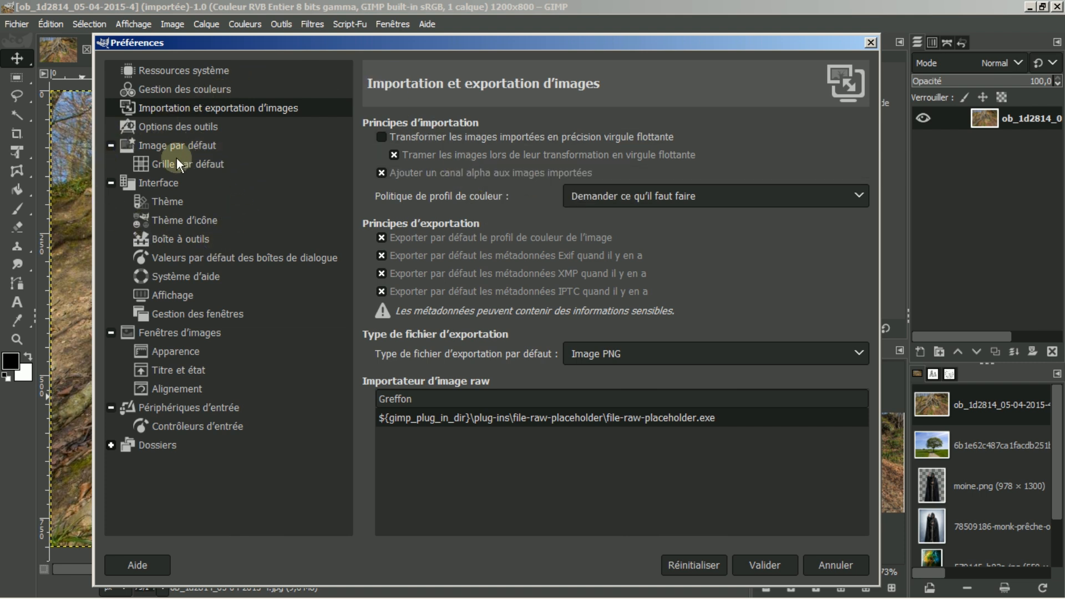
Review the available interface languages in the Interface preferences while keeping français [fr]
{"action": "left_click", "coordinate": [168, 185]}
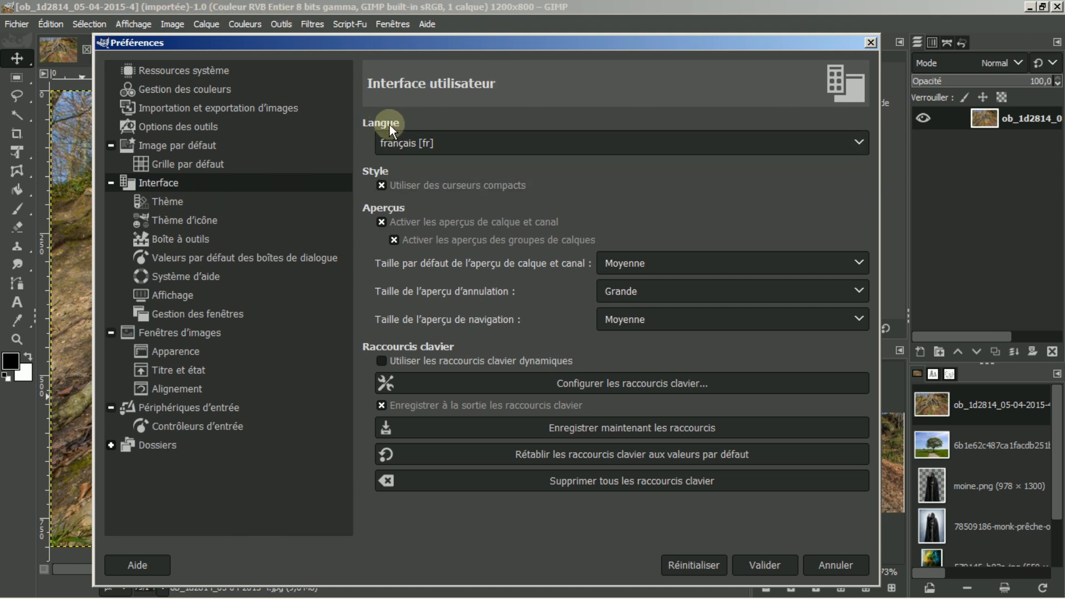
{"action": "left_click", "coordinate": [859, 142]}
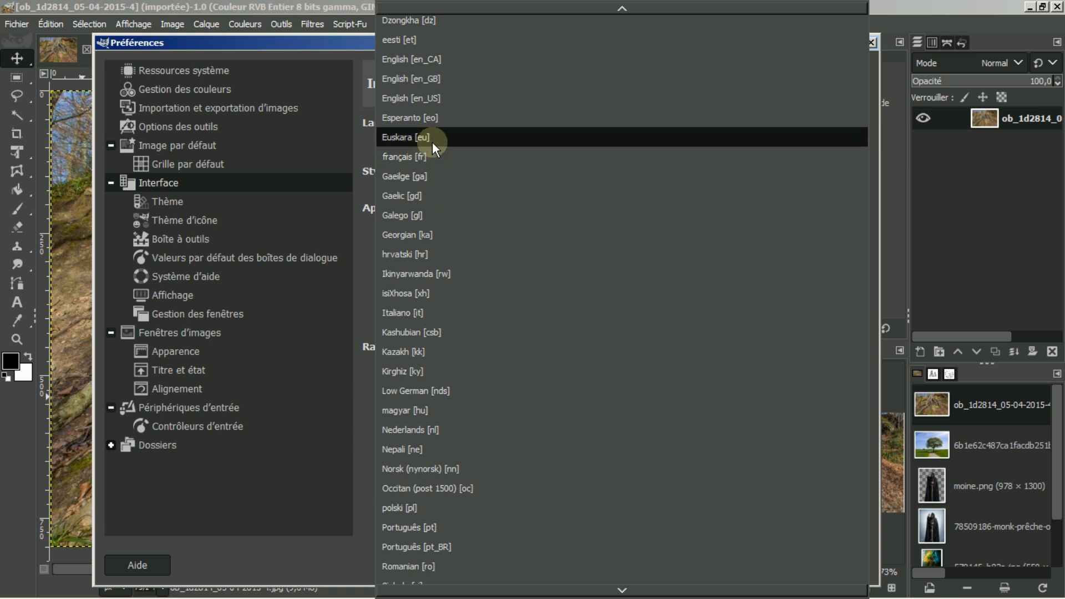
{"action": "left_click", "coordinate": [348, 41]}
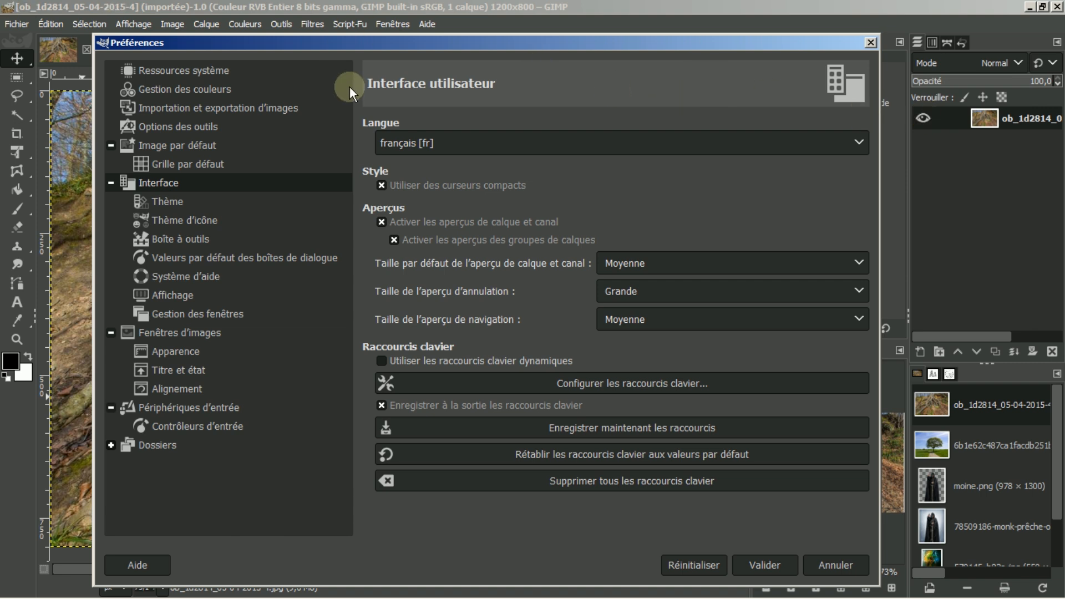
Try the Gray interface theme in the preferences and switch back to the Dark theme
{"action": "left_click", "coordinate": [166, 200]}
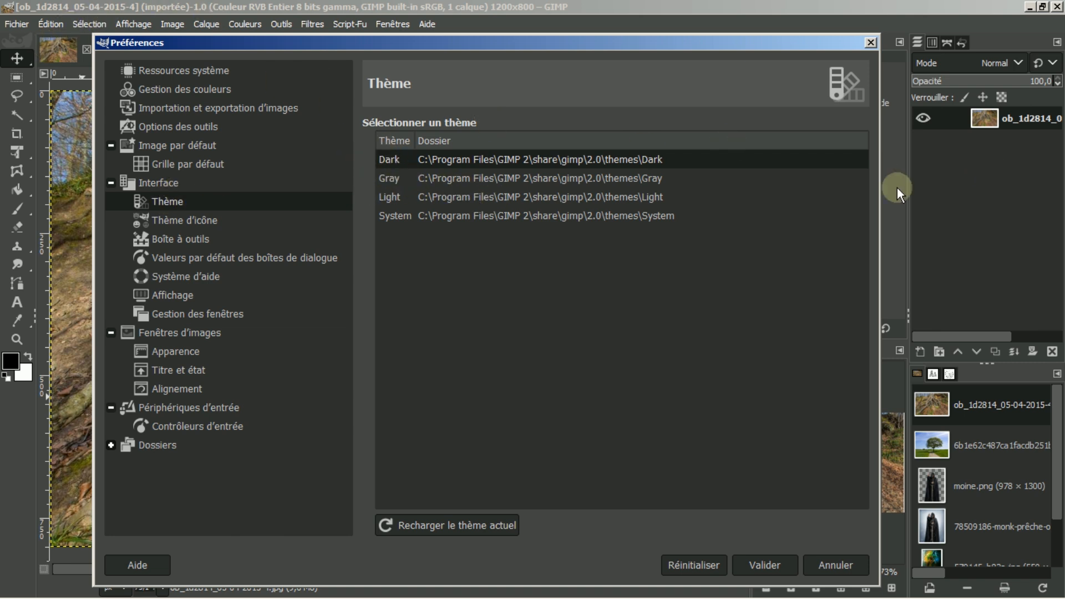
{"action": "left_click", "coordinate": [433, 178]}
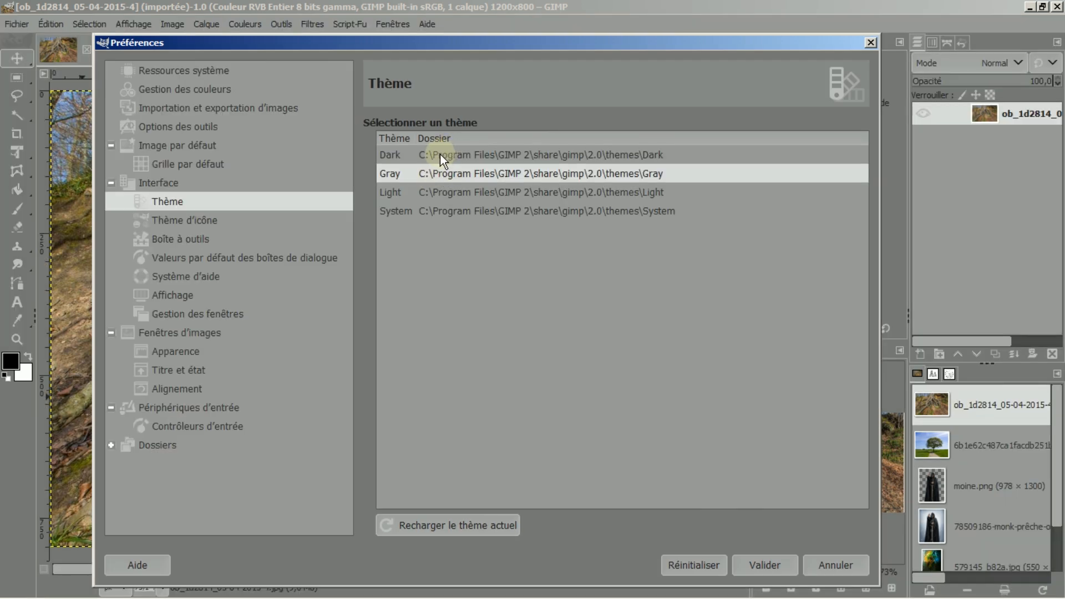
{"action": "left_click", "coordinate": [441, 155]}
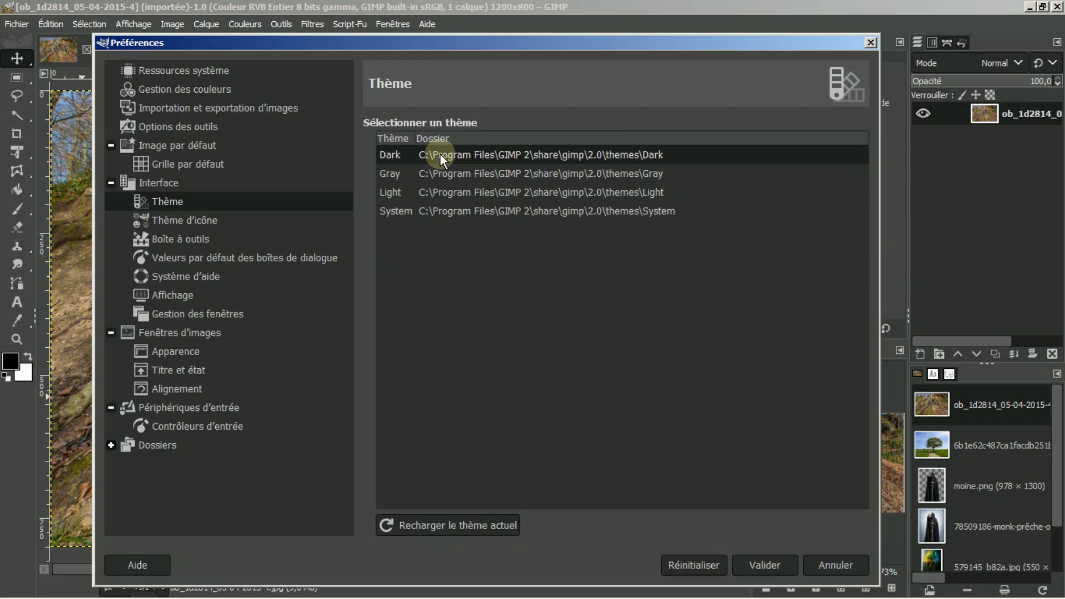
In the icon theme preferences, set icon sizing to "Utiliser la taille d'icône du thème"
{"action": "left_click", "coordinate": [181, 220]}
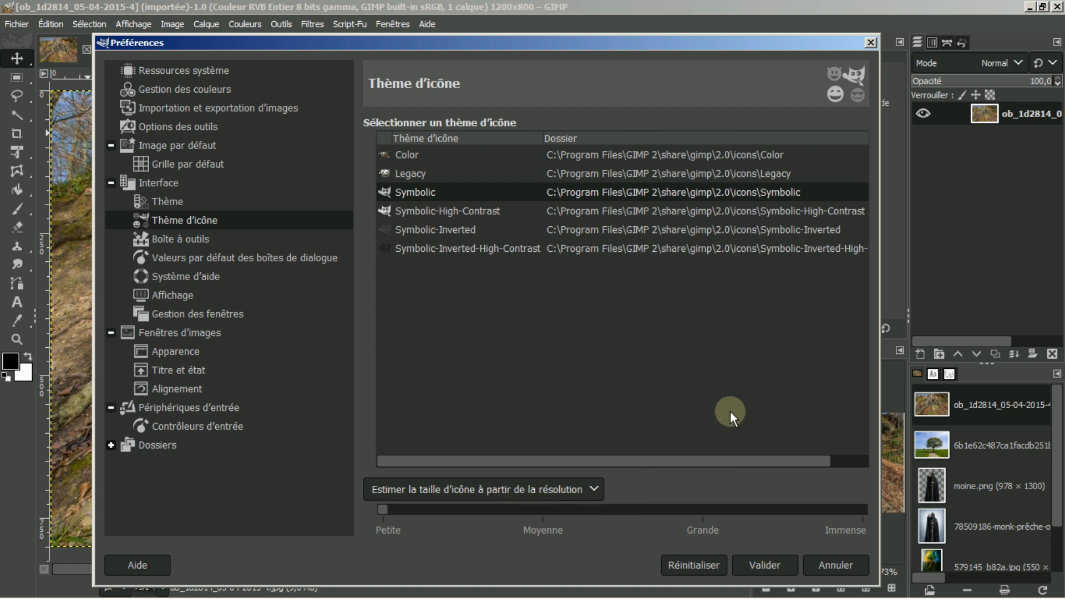
{"action": "left_click", "coordinate": [591, 487]}
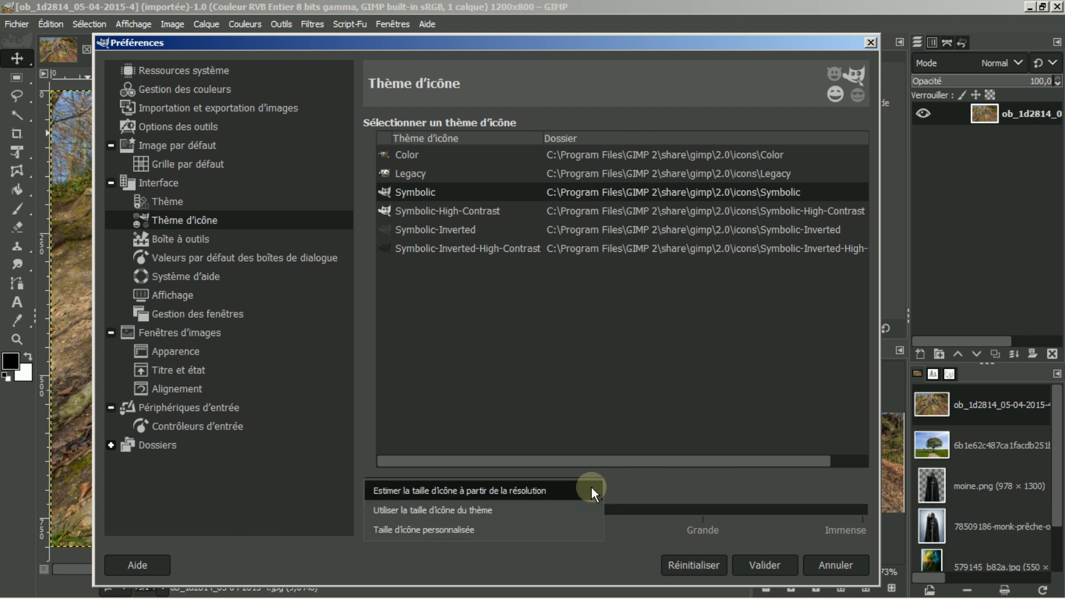
{"action": "left_click", "coordinate": [442, 510]}
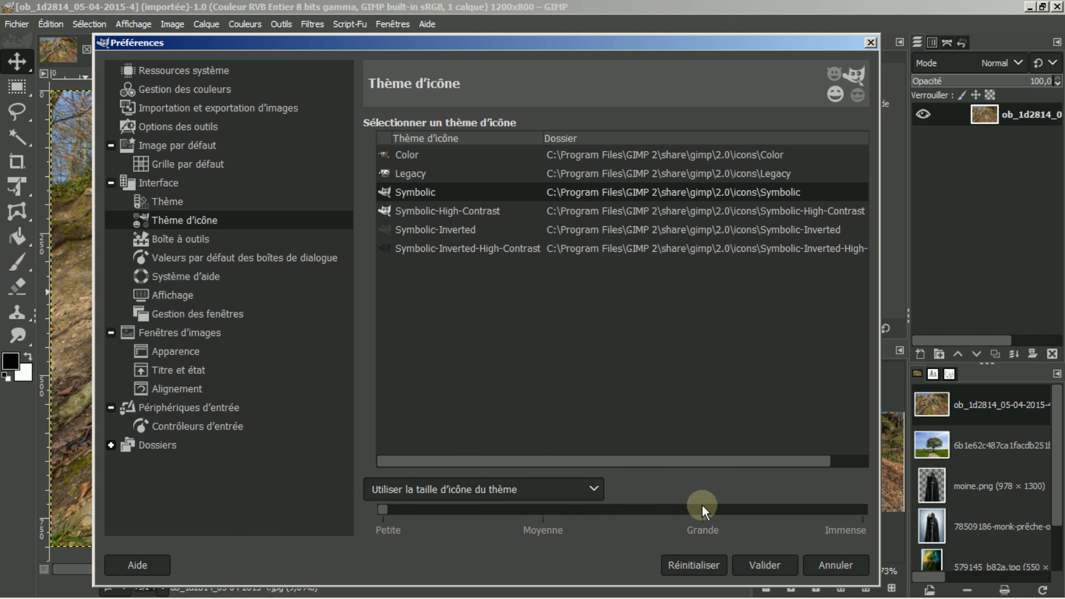
Switch to a custom icon size and try Grande, ending on Moyenne
{"action": "left_click", "coordinate": [593, 487]}
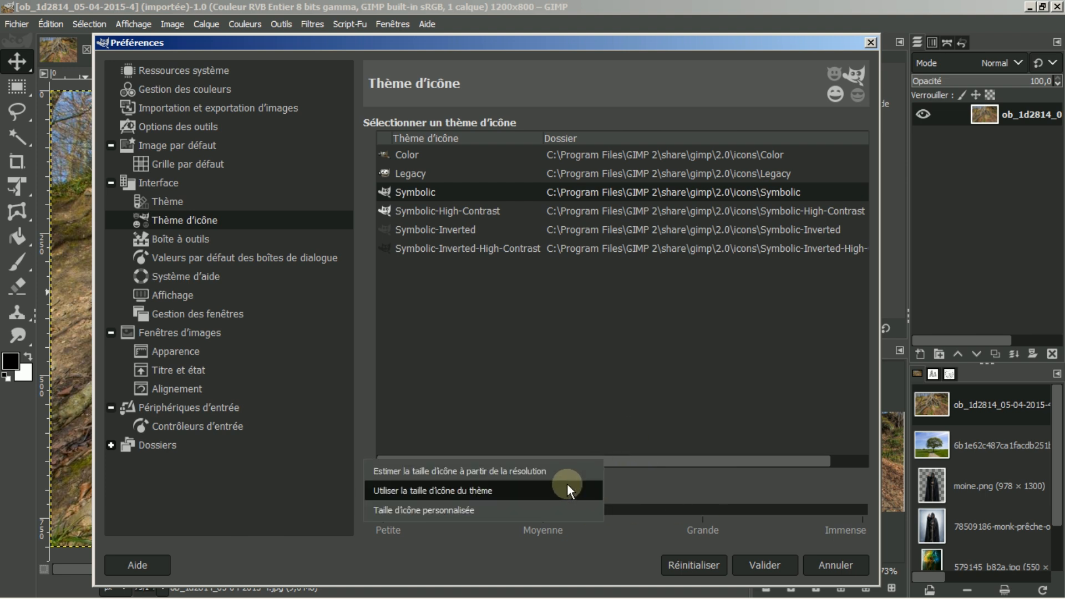
{"action": "left_click", "coordinate": [436, 509]}
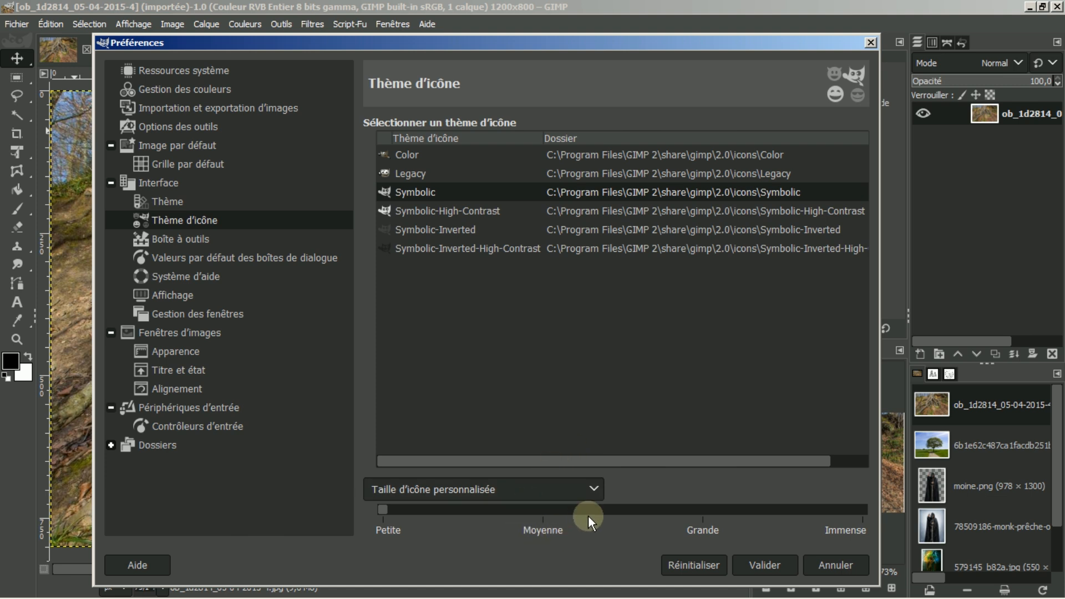
{"action": "left_click", "coordinate": [701, 509]}
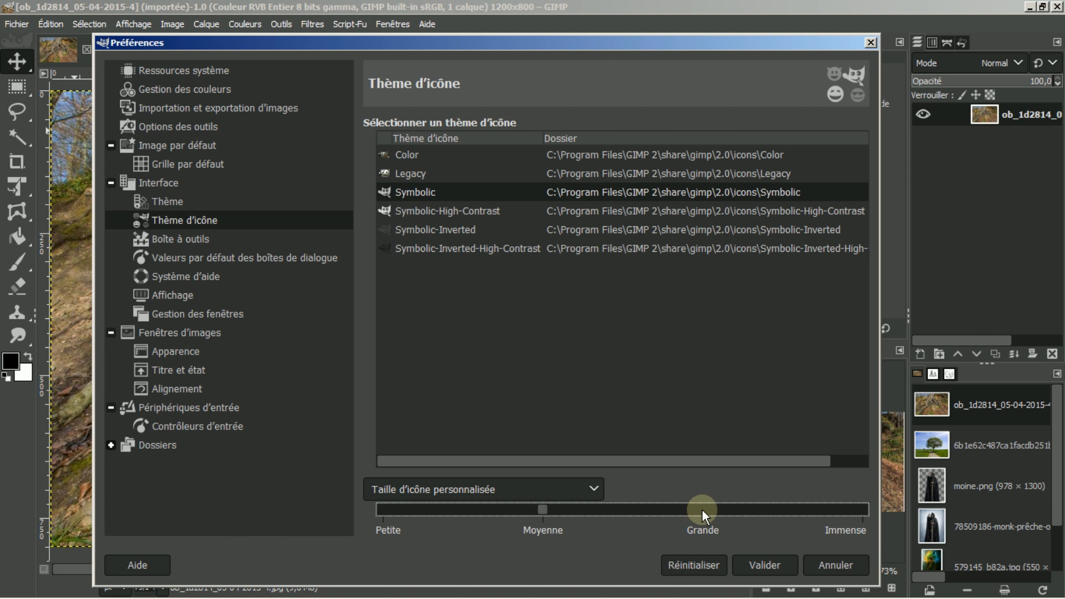
{"action": "left_click", "coordinate": [701, 510]}
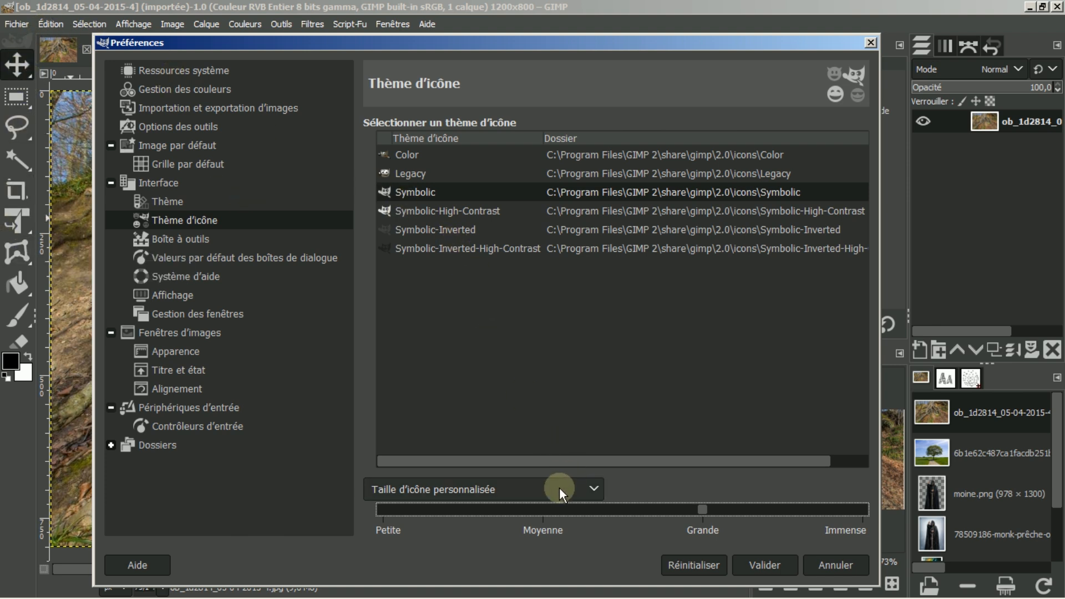
{"action": "left_click", "coordinate": [550, 506]}
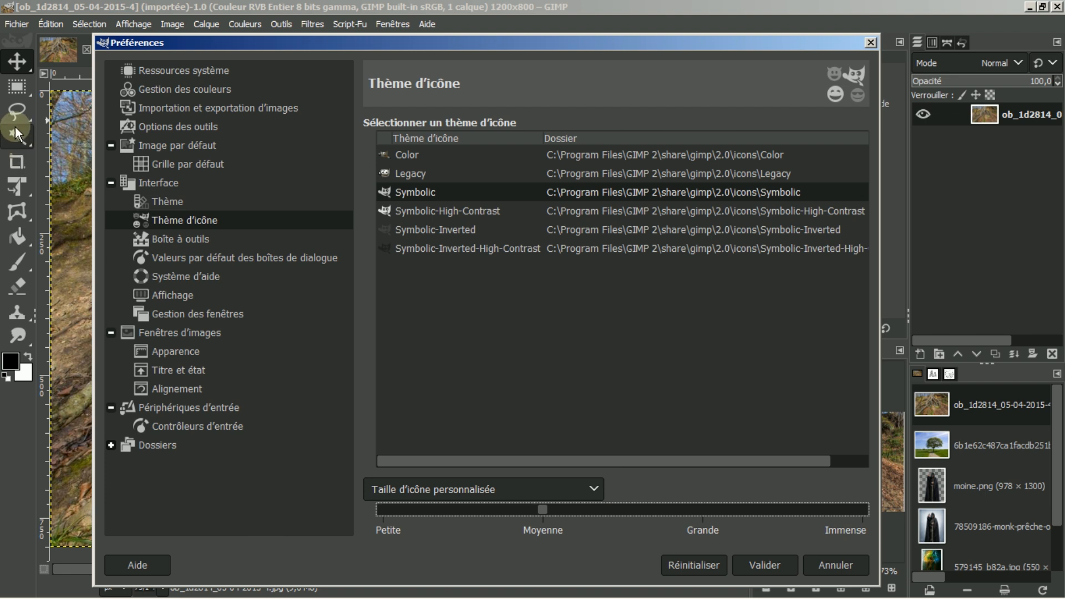
Select the Legacy icon theme and, after trying the custom size Grande, make the icons use the theme's size
{"action": "left_click", "coordinate": [419, 213]}
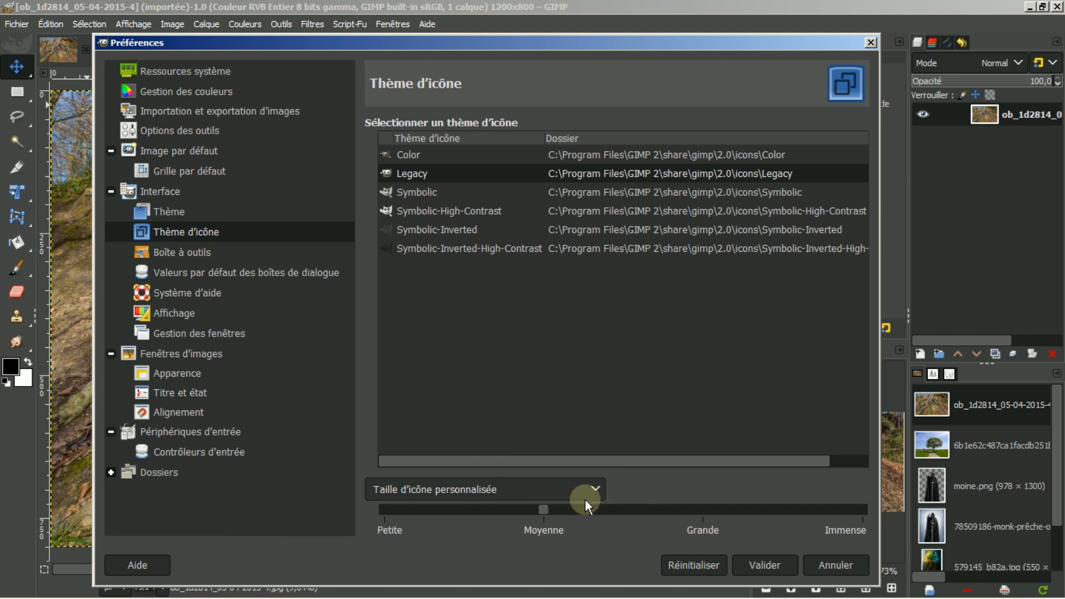
{"action": "left_click", "coordinate": [699, 512]}
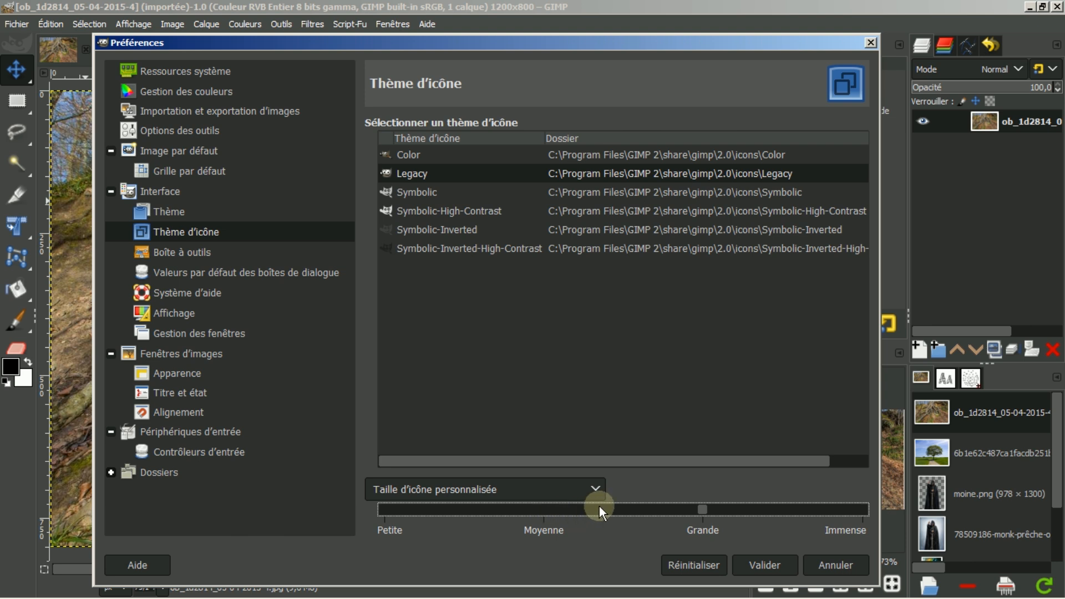
{"action": "left_click", "coordinate": [595, 488]}
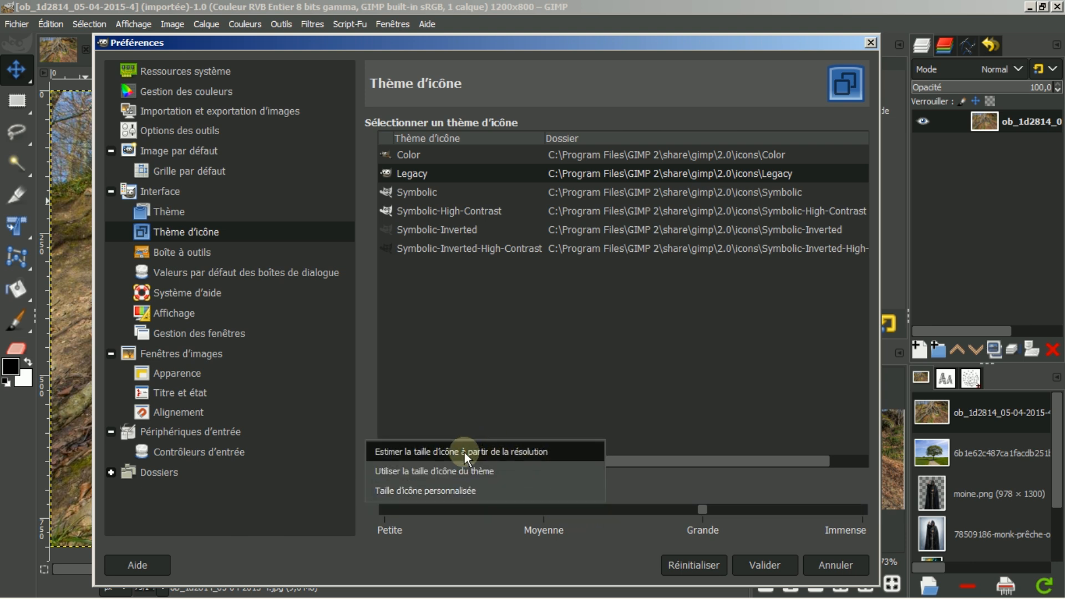
{"action": "left_click", "coordinate": [458, 471]}
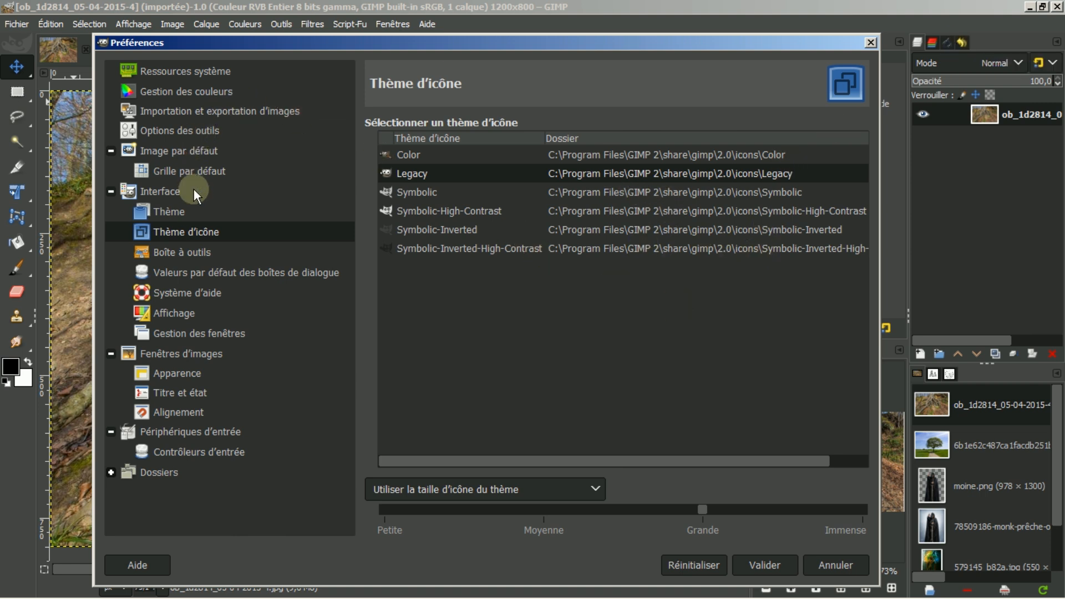
In the toolbox preferences, try hiding the GIMP logo and the foreground and background colours, turning each back on
{"action": "left_click", "coordinate": [186, 252]}
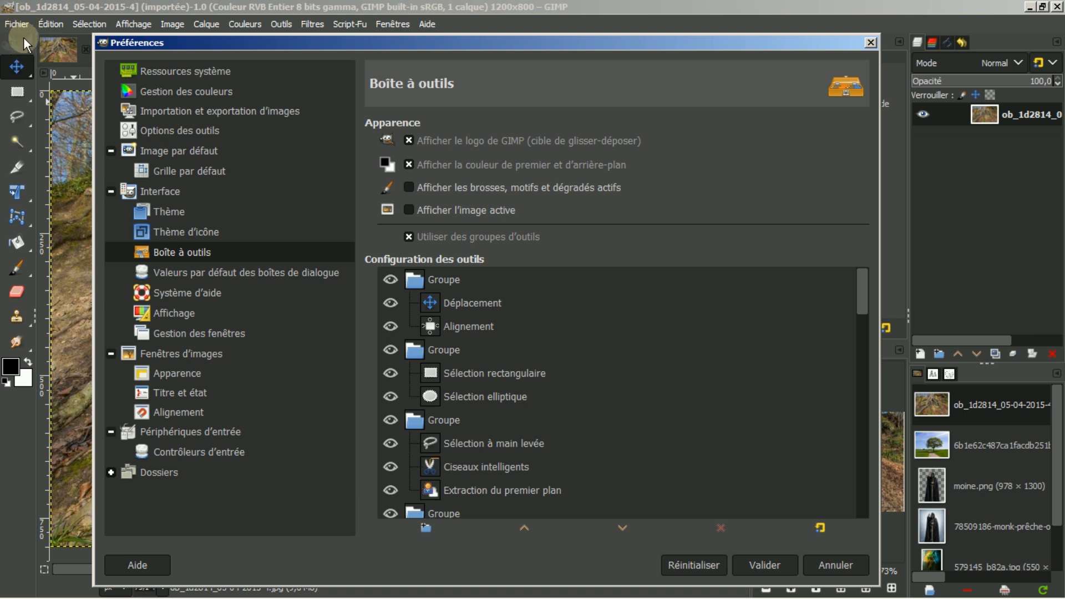
{"action": "left_click", "coordinate": [410, 141]}
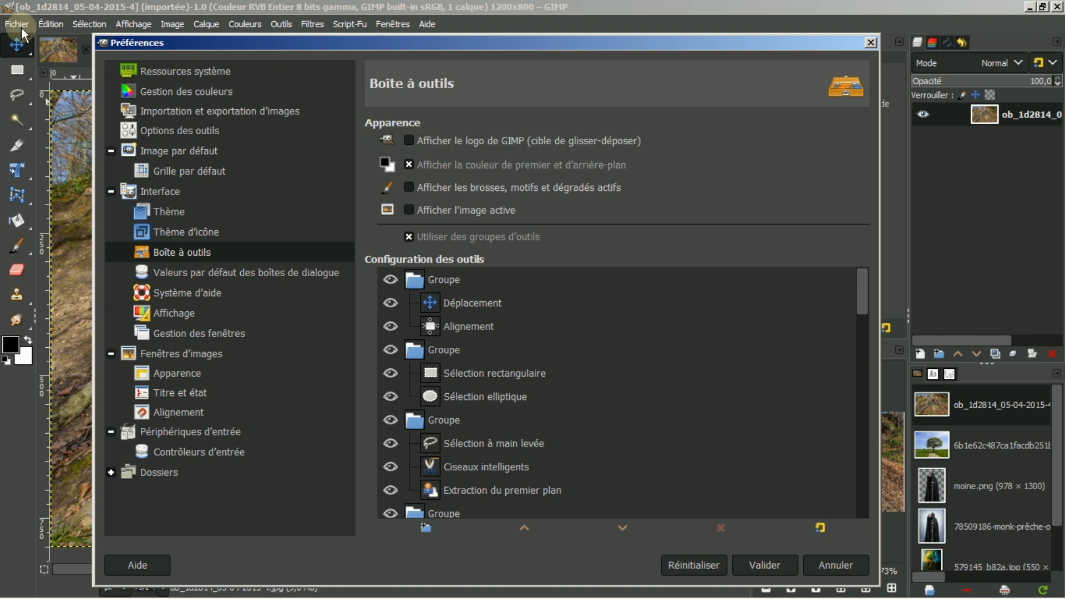
{"action": "left_click", "coordinate": [409, 141]}
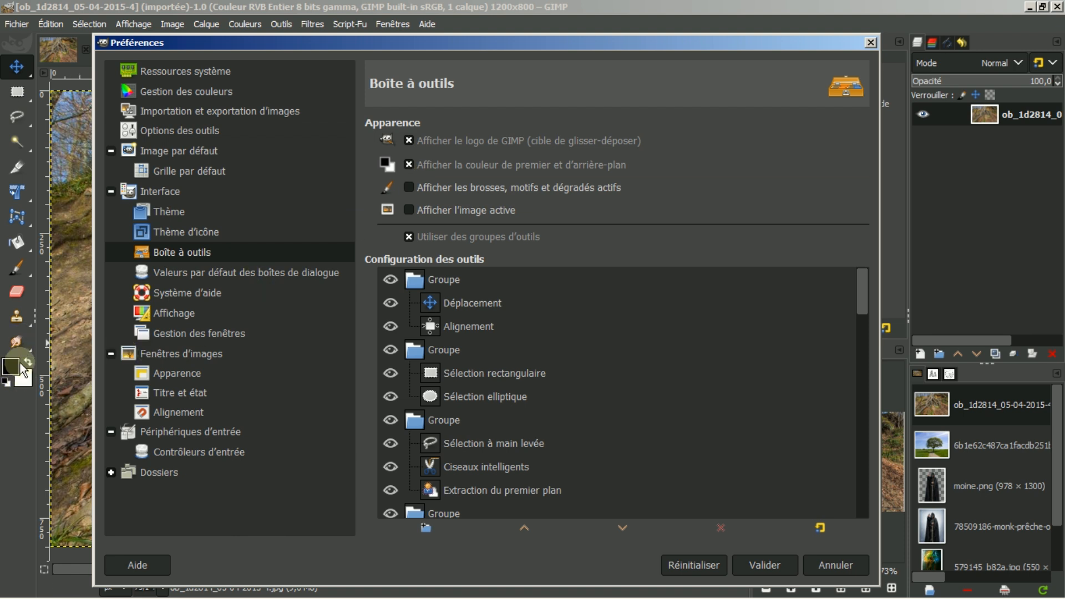
{"action": "left_click", "coordinate": [407, 162]}
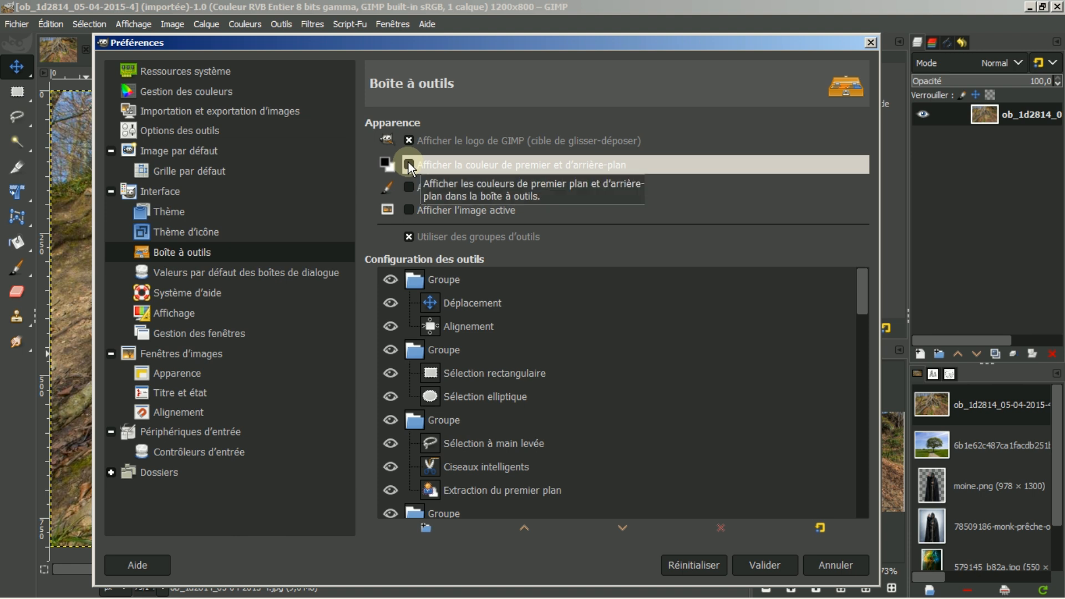
{"action": "left_click", "coordinate": [408, 162]}
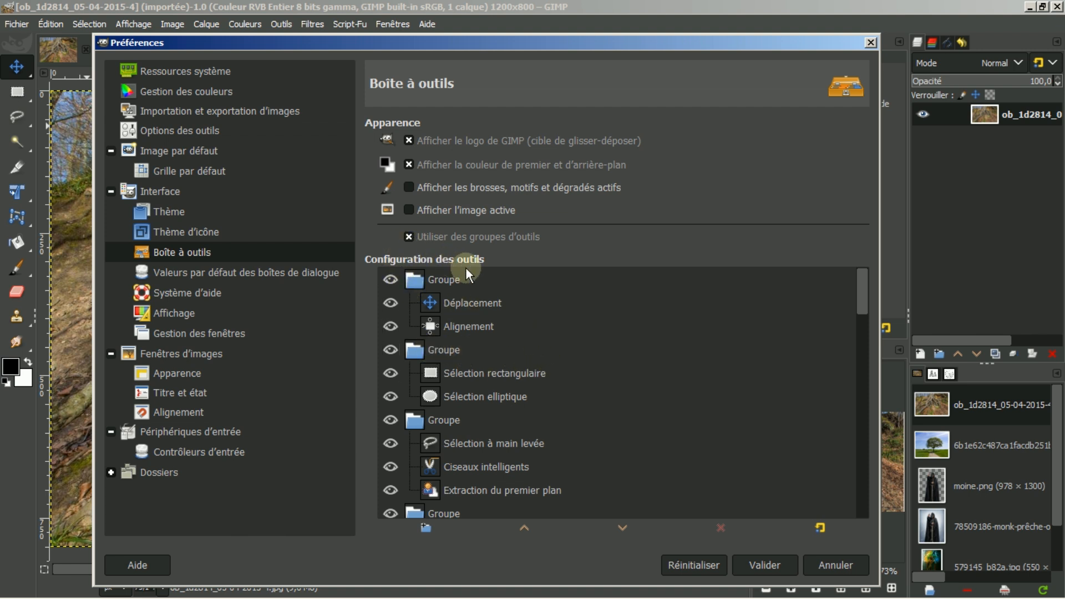
Try showing ungrouped tools in a toolbox widened to four columns, and restore the grouped single-column layout
{"action": "left_click", "coordinate": [409, 237]}
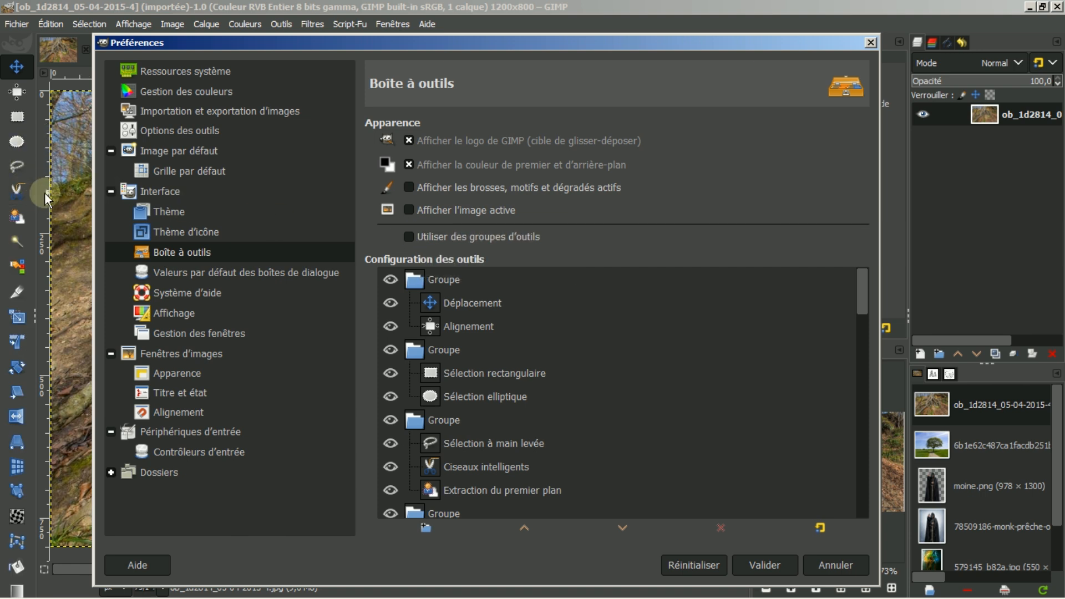
{"action": "left_click", "coordinate": [34, 315]}
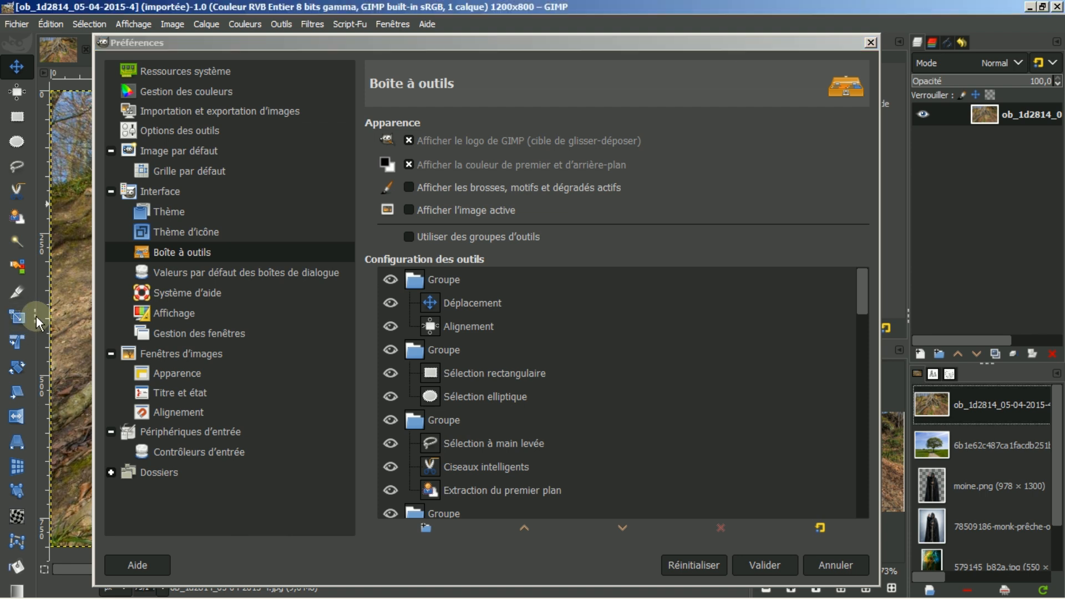
{"action": "left_click_drag", "start_coordinate": [34, 315], "coordinate": [106, 293]}
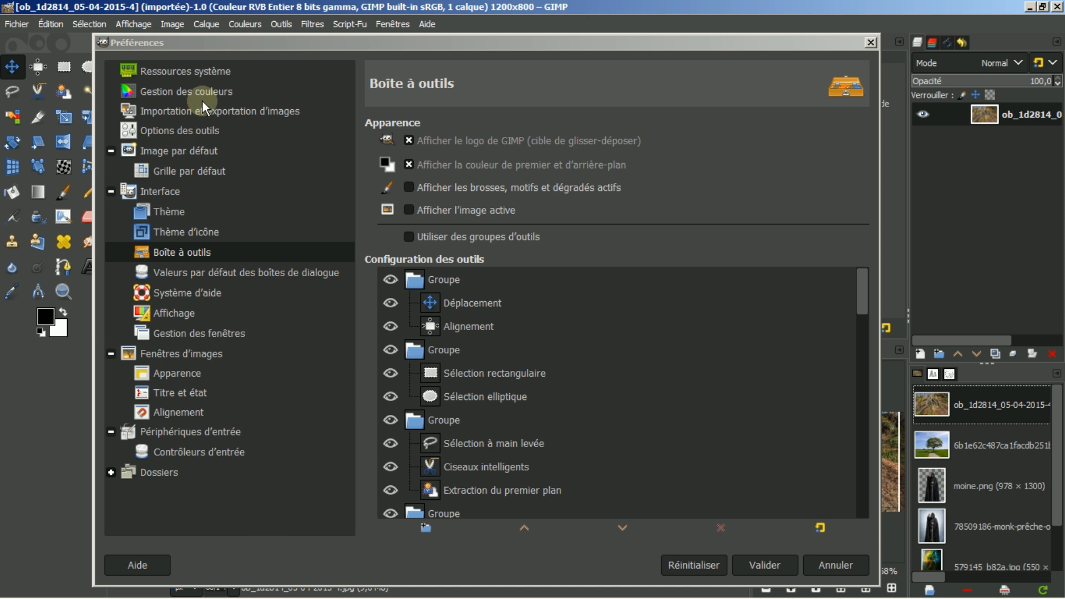
{"action": "left_click_drag", "start_coordinate": [226, 43], "coordinate": [268, 33]}
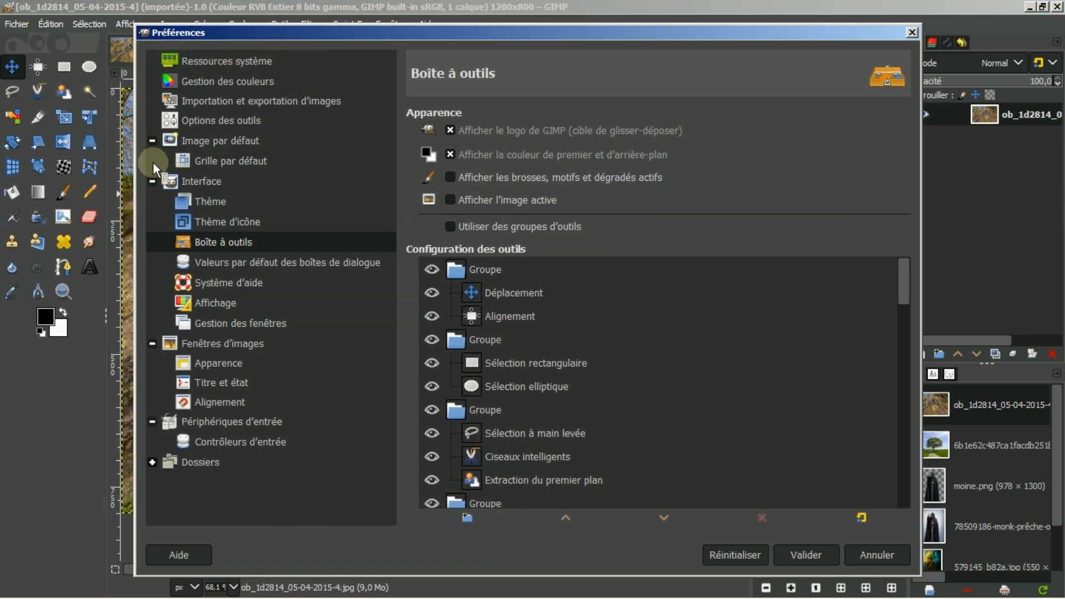
{"action": "left_click", "coordinate": [102, 320]}
{"action": "left_click_drag", "start_coordinate": [102, 319], "coordinate": [23, 319]}
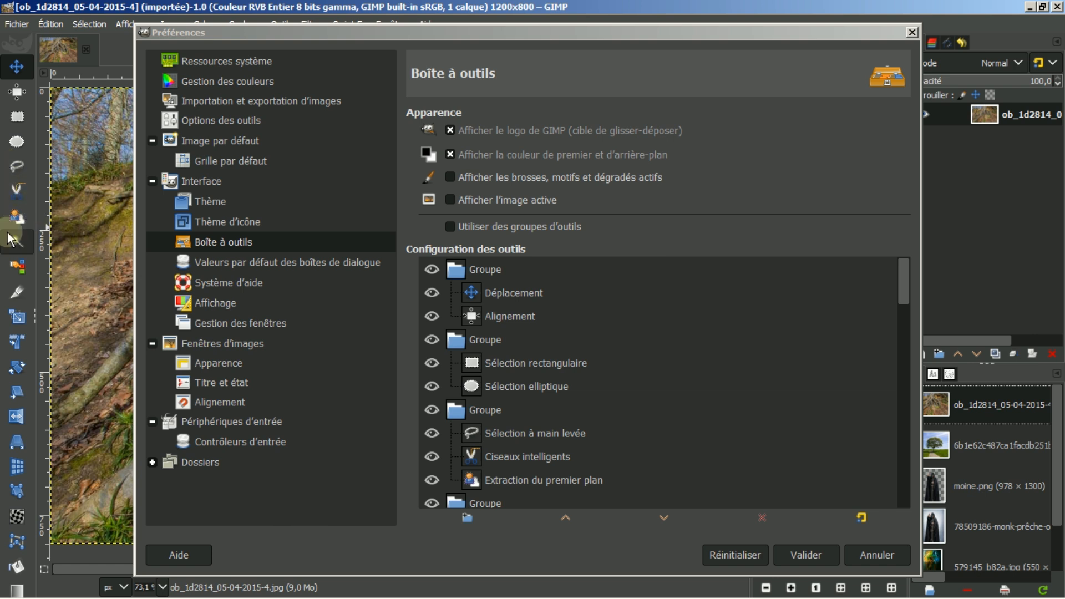
{"action": "left_click", "coordinate": [450, 228]}
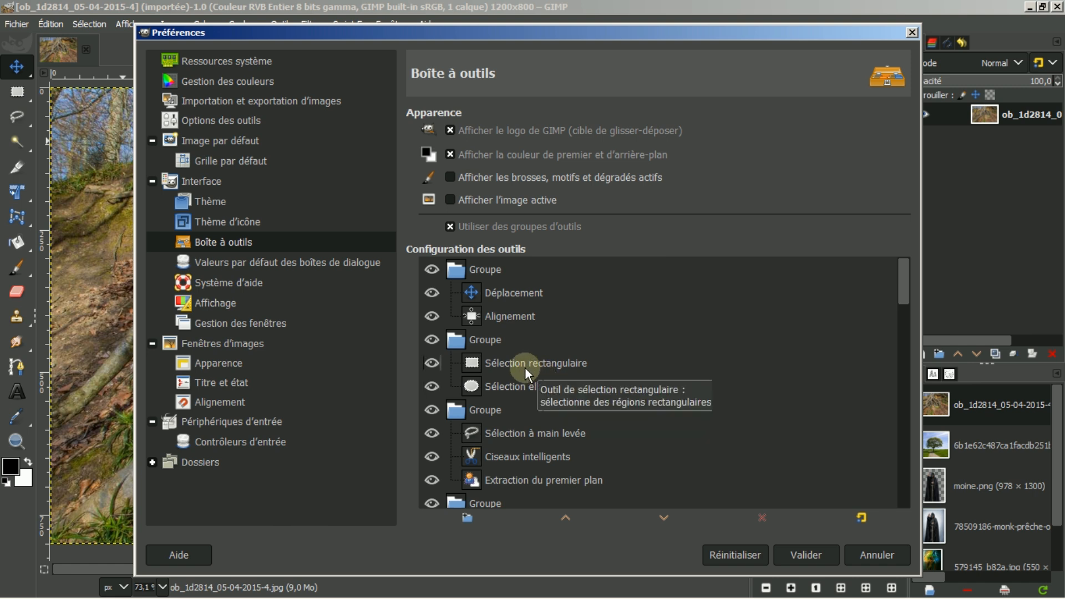
Look through the toolbox's tool groups, try reordering the Mise à l'échelle tool, and accept the preferences
{"action": "scroll", "coordinate": [510, 368], "scroll_direction": "down", "scroll_amount": 5}
{"action": "scroll", "coordinate": [524, 360], "scroll_direction": "down", "scroll_amount": 3}
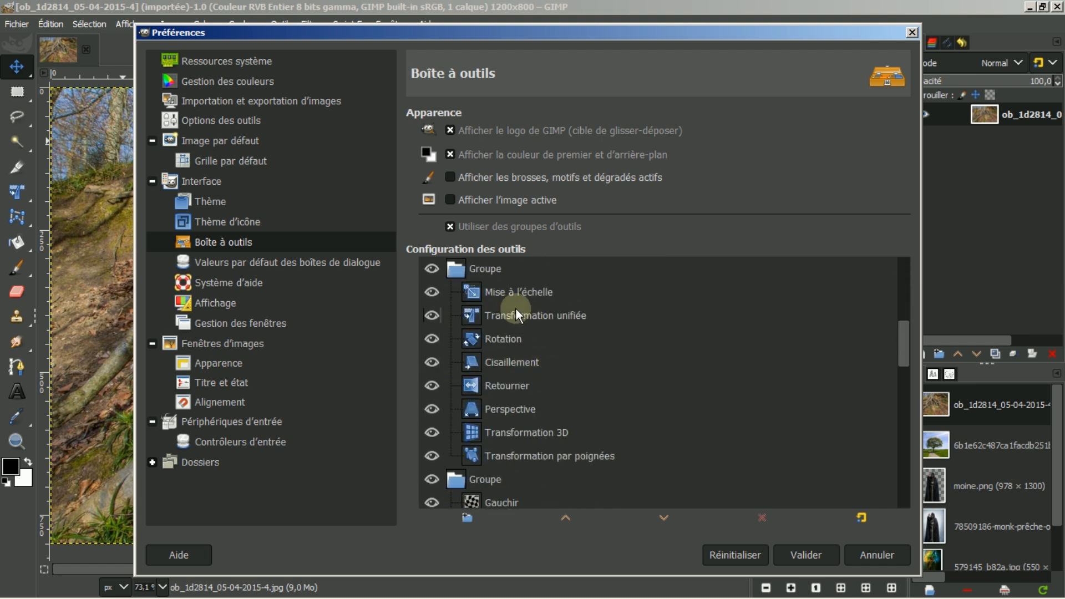
{"action": "scroll", "coordinate": [537, 294], "scroll_direction": "up", "scroll_amount": 1}
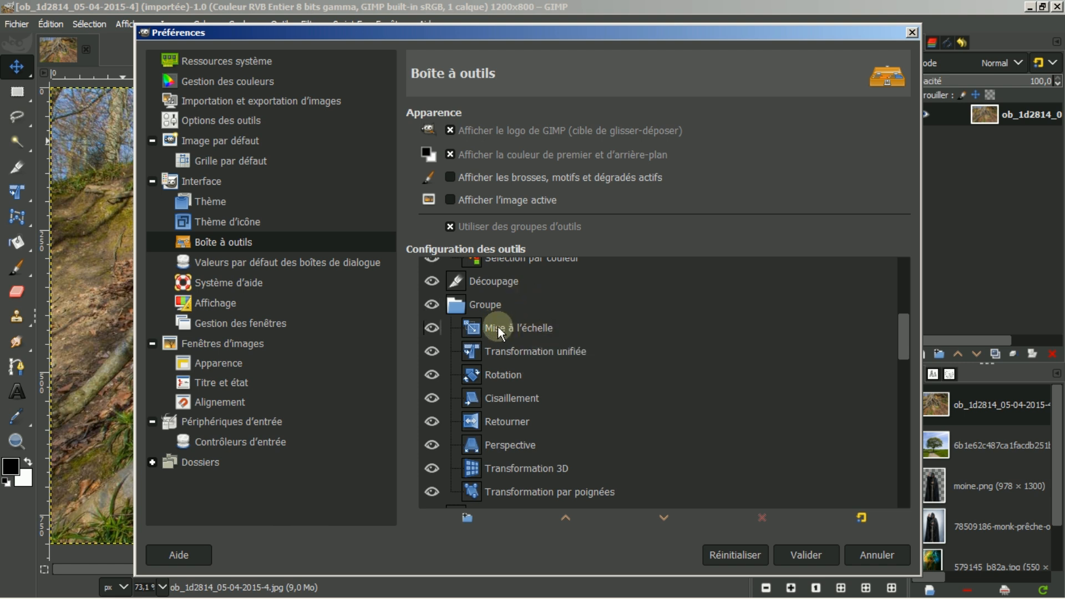
{"action": "scroll", "coordinate": [497, 328], "scroll_direction": "up", "scroll_amount": 8}
{"action": "scroll", "coordinate": [553, 351], "scroll_direction": "down", "scroll_amount": 5}
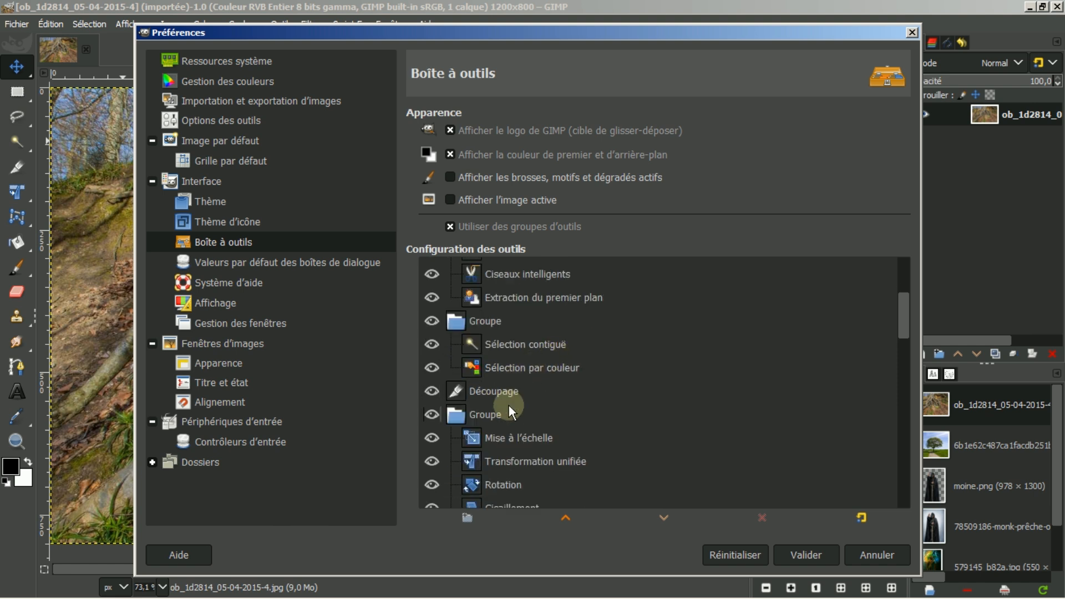
{"action": "left_click", "coordinate": [489, 441]}
{"action": "left_click_drag", "start_coordinate": [490, 438], "coordinate": [491, 415]}
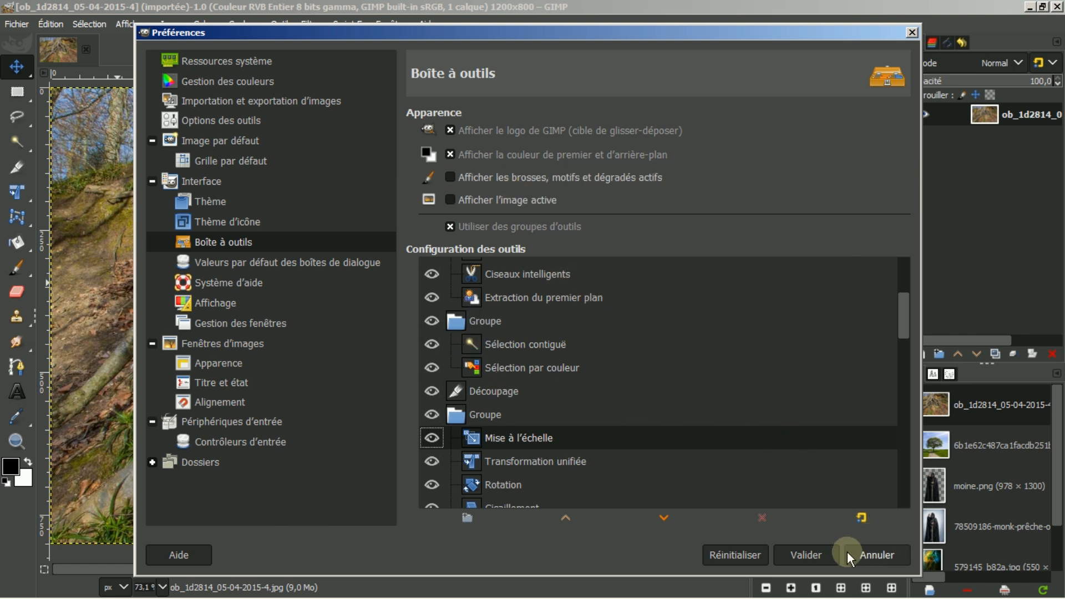
{"action": "left_click", "coordinate": [806, 555]}
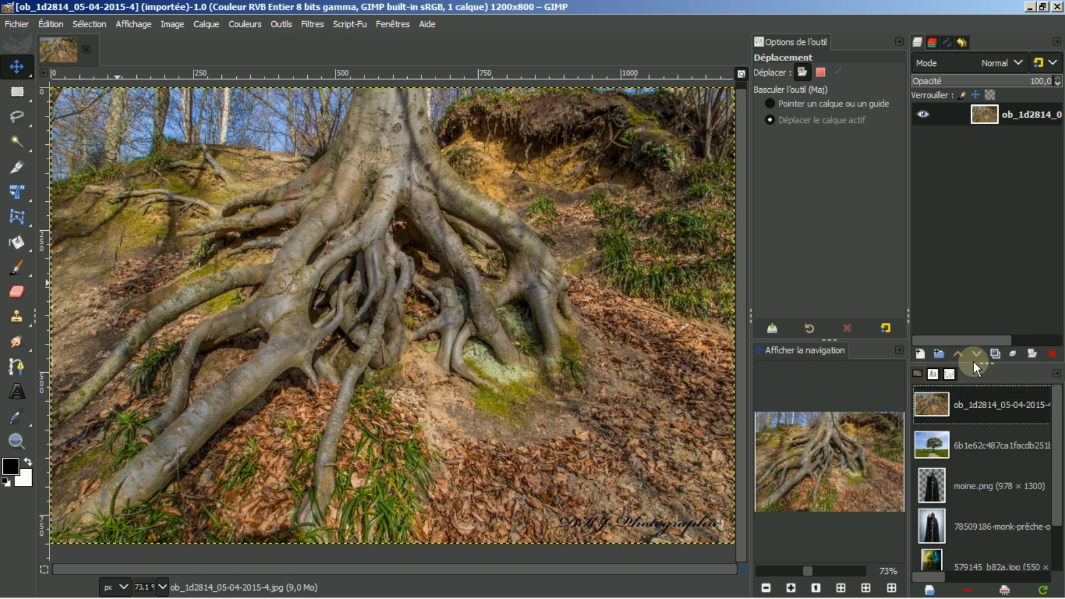
Show the dockable fonts list and choose the AnglicanText font
{"action": "left_click", "coordinate": [936, 375]}
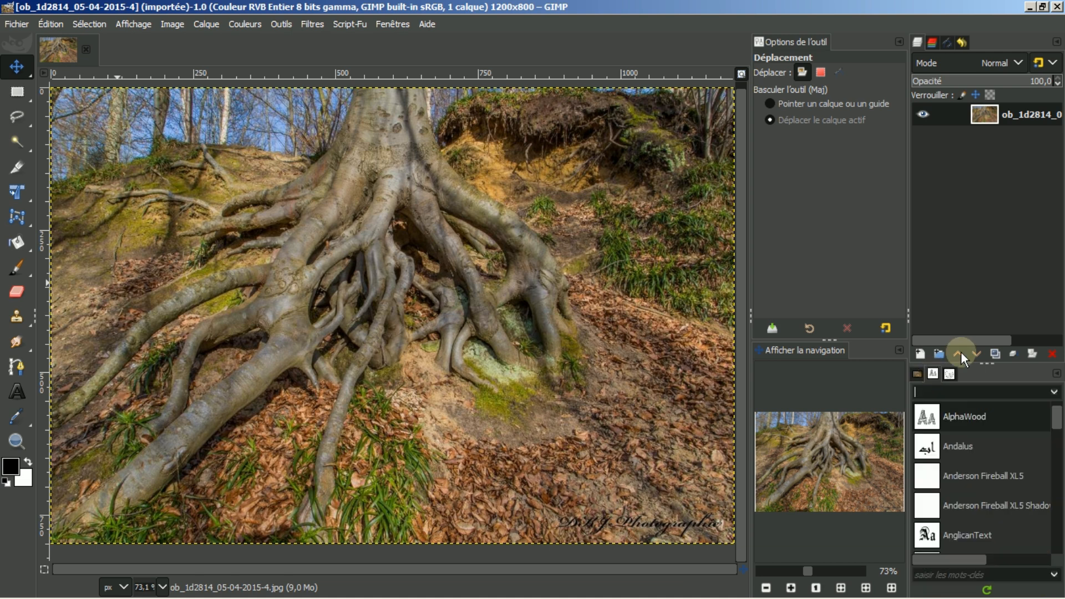
{"action": "left_click", "coordinate": [930, 411]}
{"action": "left_click", "coordinate": [943, 534]}
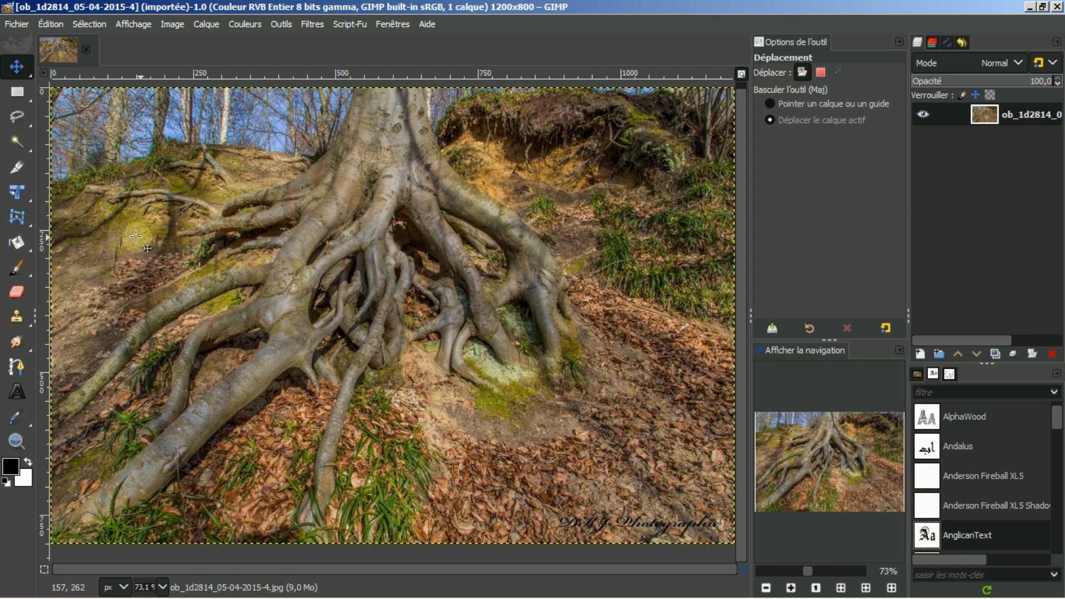
Activate the Text tool and pick AnglicanText from the font chooser in its options, closing the chooser when done
{"action": "left_click", "coordinate": [18, 395]}
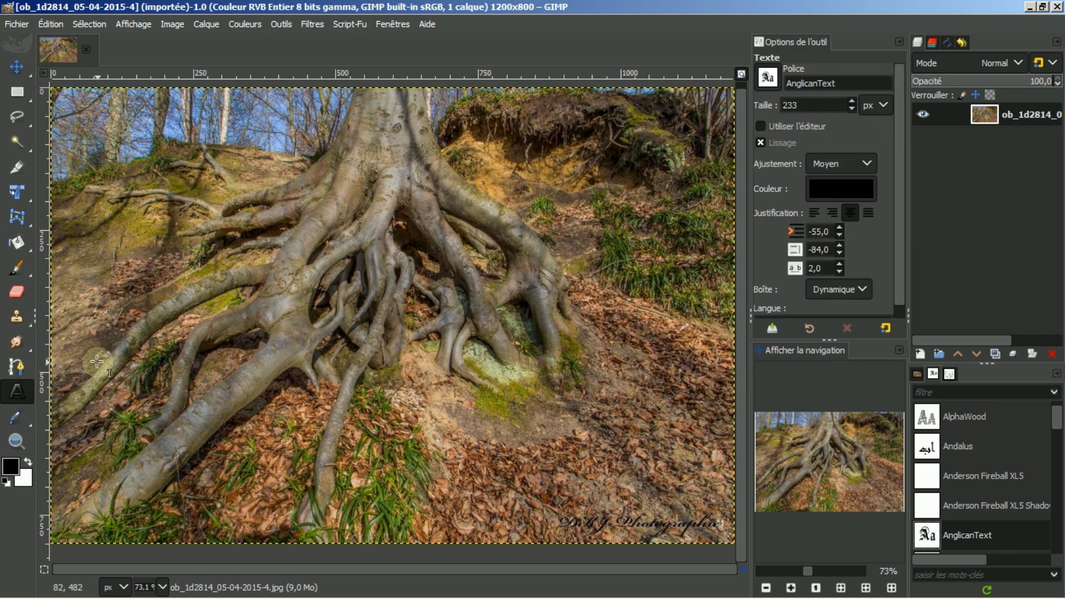
{"action": "left_click", "coordinate": [769, 78]}
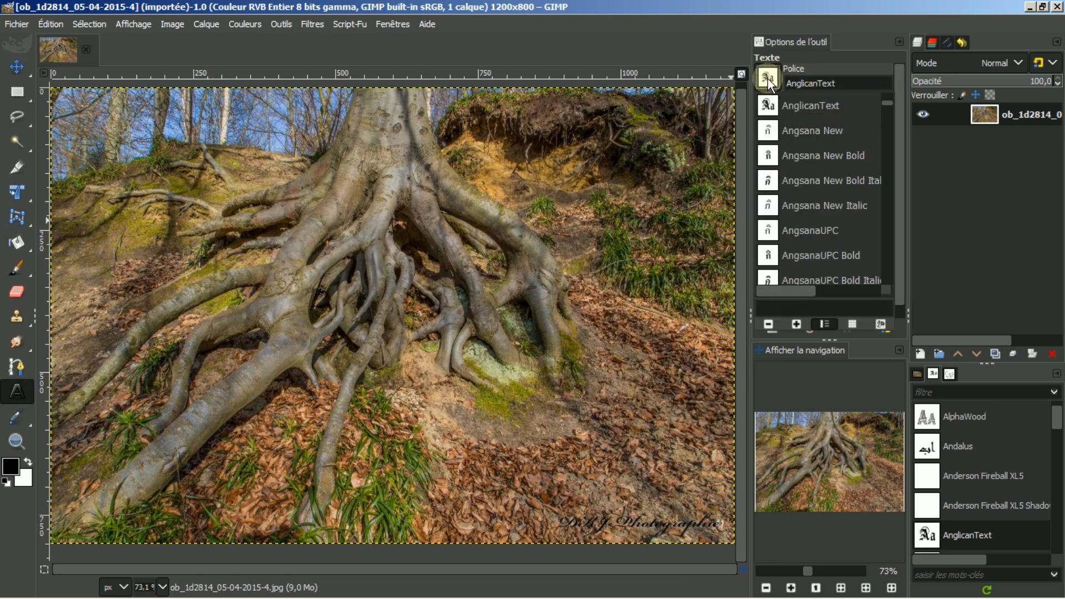
{"action": "left_click", "coordinate": [768, 107]}
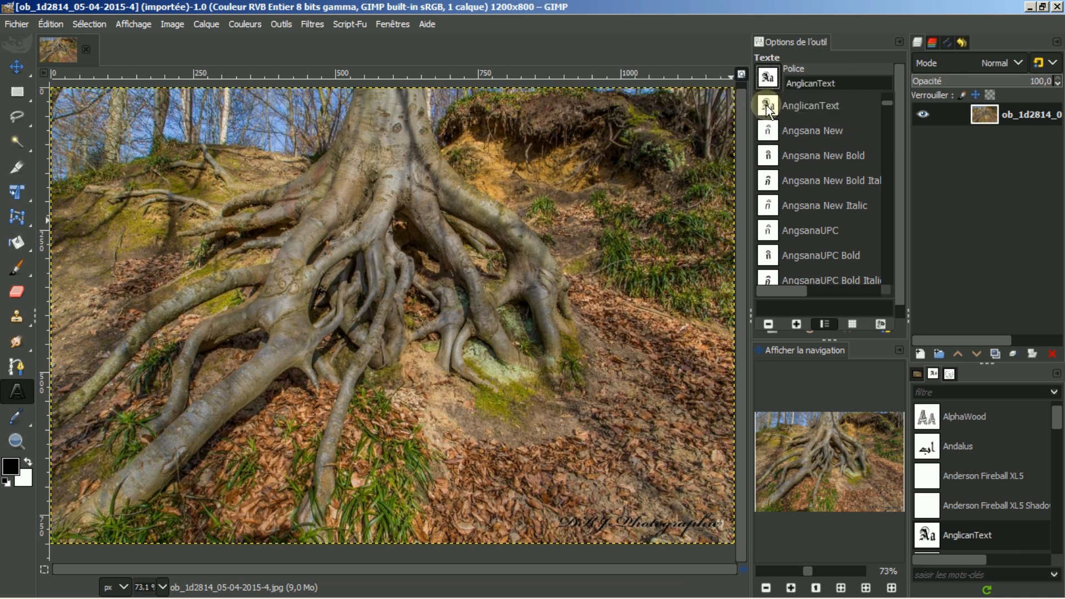
{"action": "left_click", "coordinate": [768, 106]}
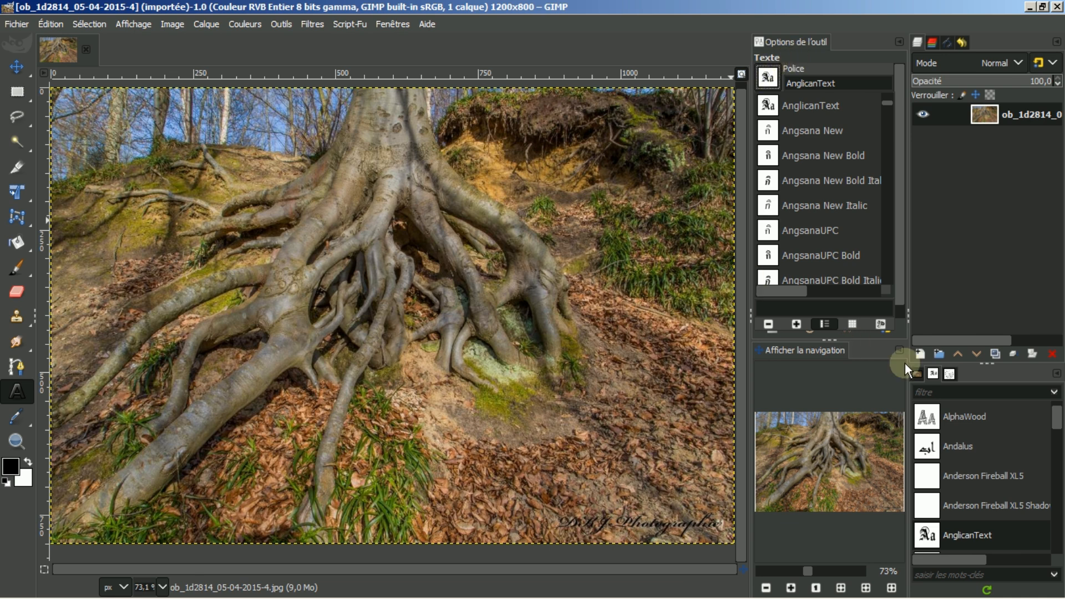
{"action": "left_click", "coordinate": [949, 374]}
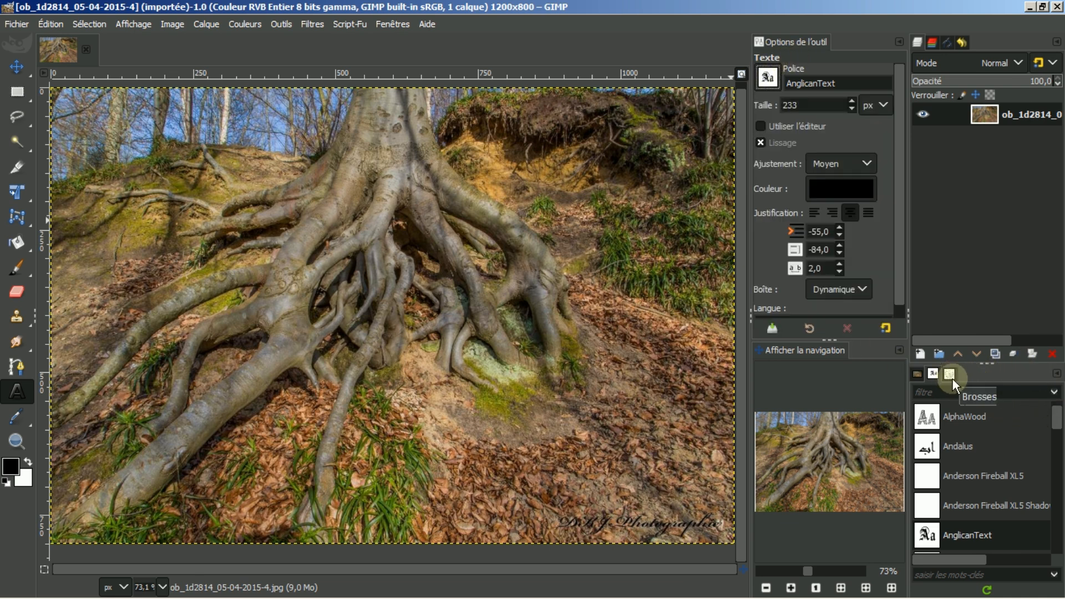
Show the dockable brushes list and choose the 39_Bristle_Brush_01 brush after trying 41_Bristle_Hard_01
{"action": "left_click", "coordinate": [948, 372]}
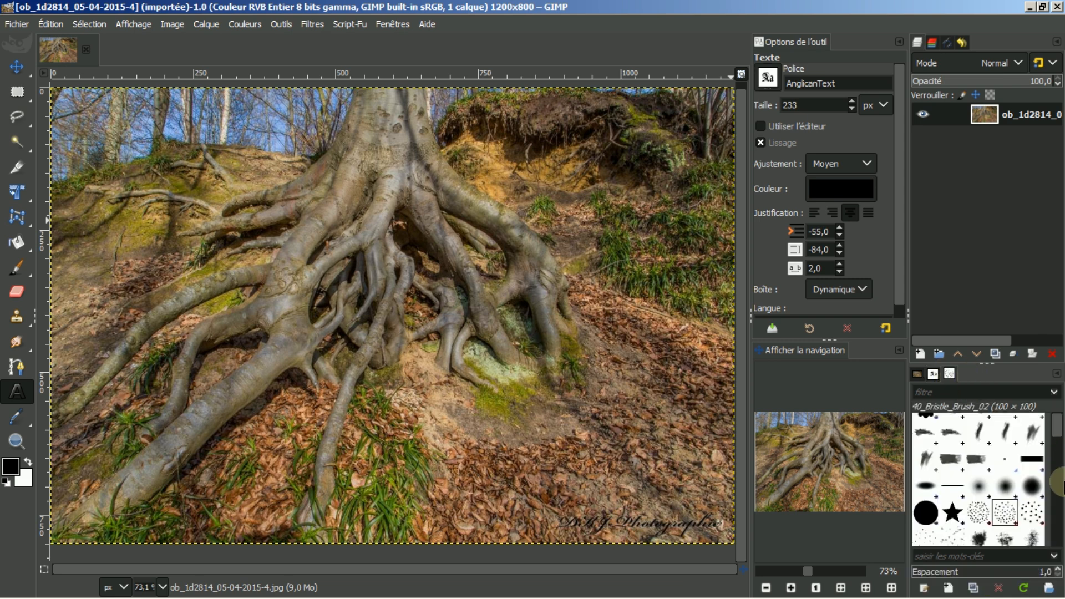
{"action": "left_click", "coordinate": [1034, 514]}
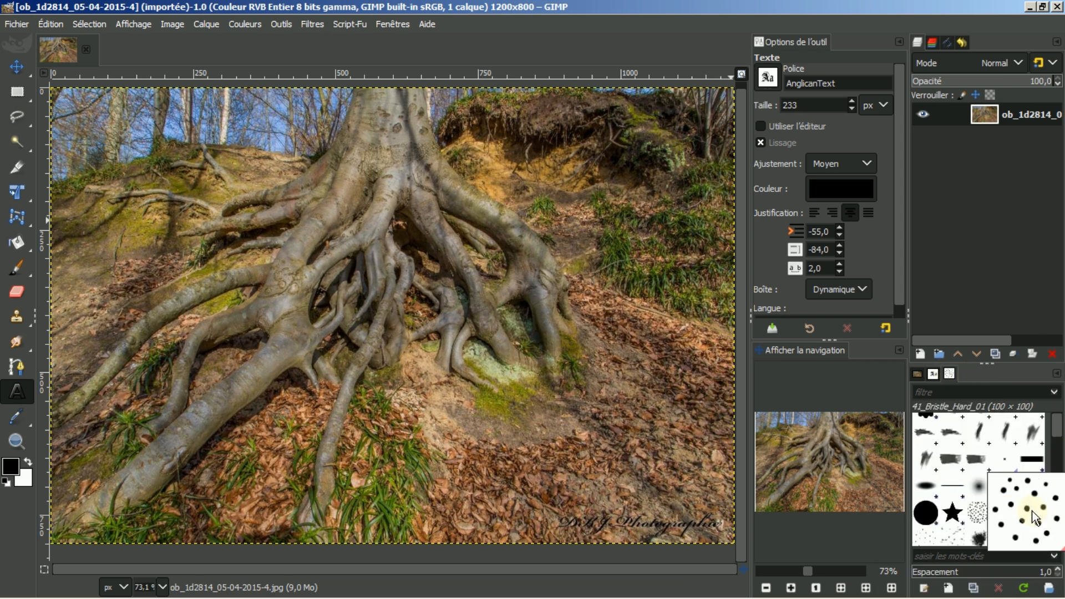
{"action": "left_click", "coordinate": [980, 510]}
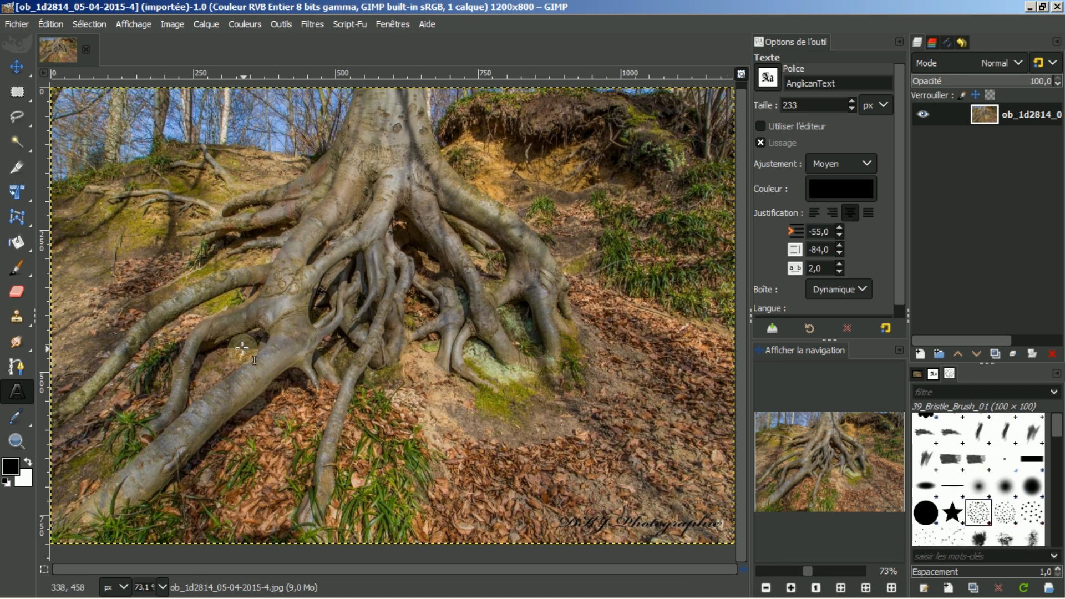
Activate the Paintbrush tool and switch its brush to 41_Bristle_Hard_01 and back to 39_Bristle_Brush_01 through the tool options' brush chooser
{"action": "left_click", "coordinate": [16, 267]}
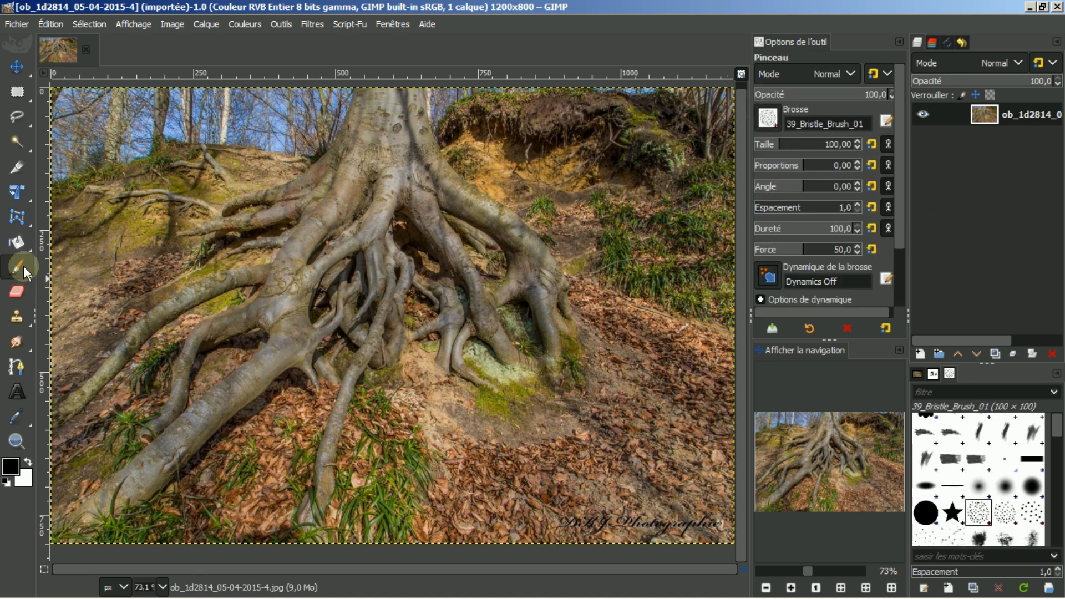
{"action": "left_click", "coordinate": [769, 119]}
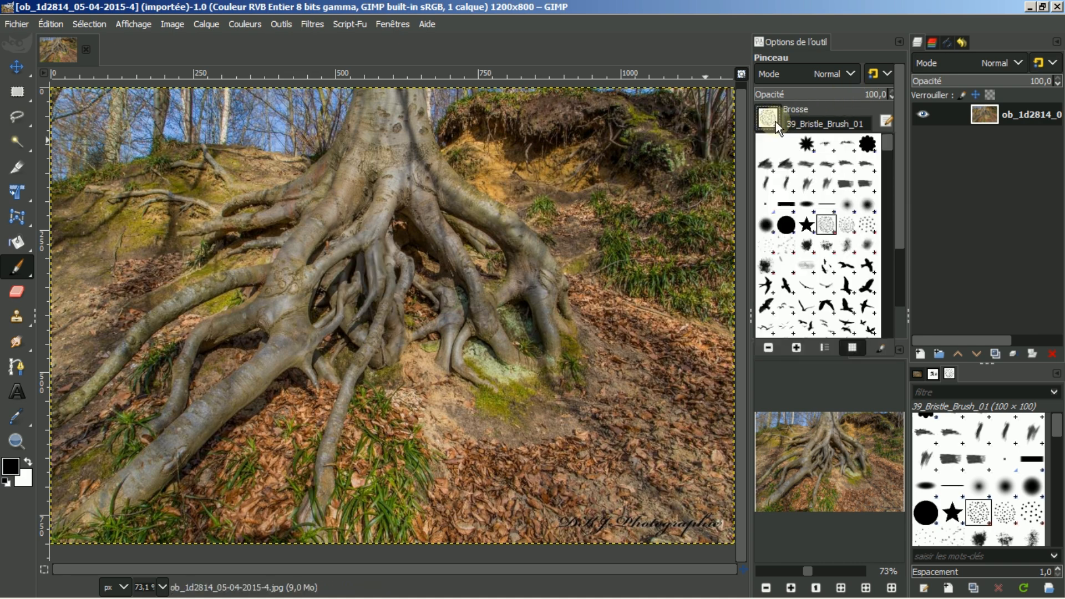
{"action": "left_click", "coordinate": [863, 226]}
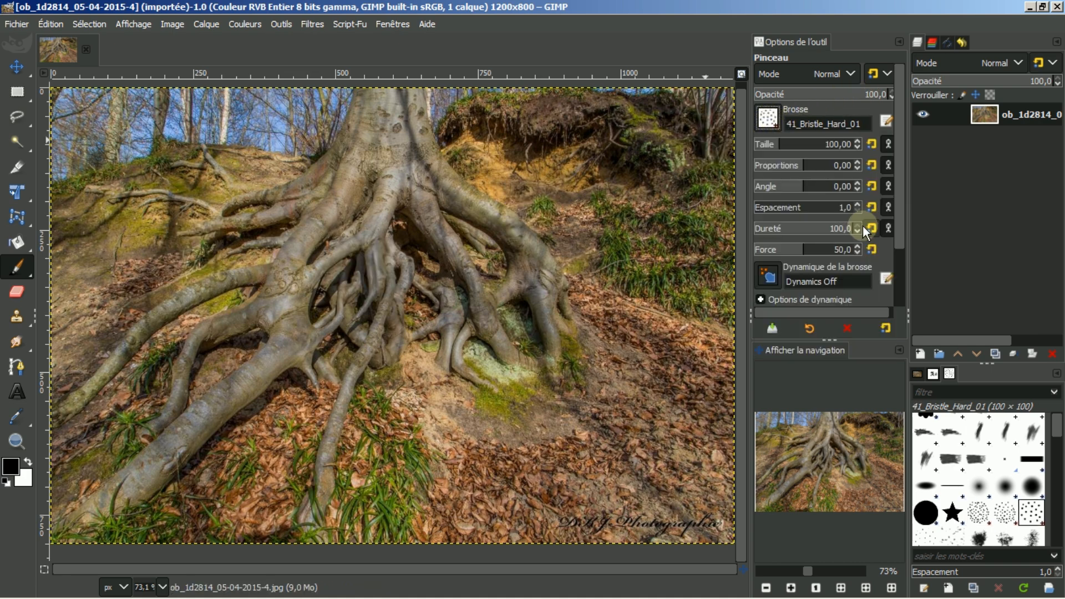
{"action": "left_click", "coordinate": [771, 121]}
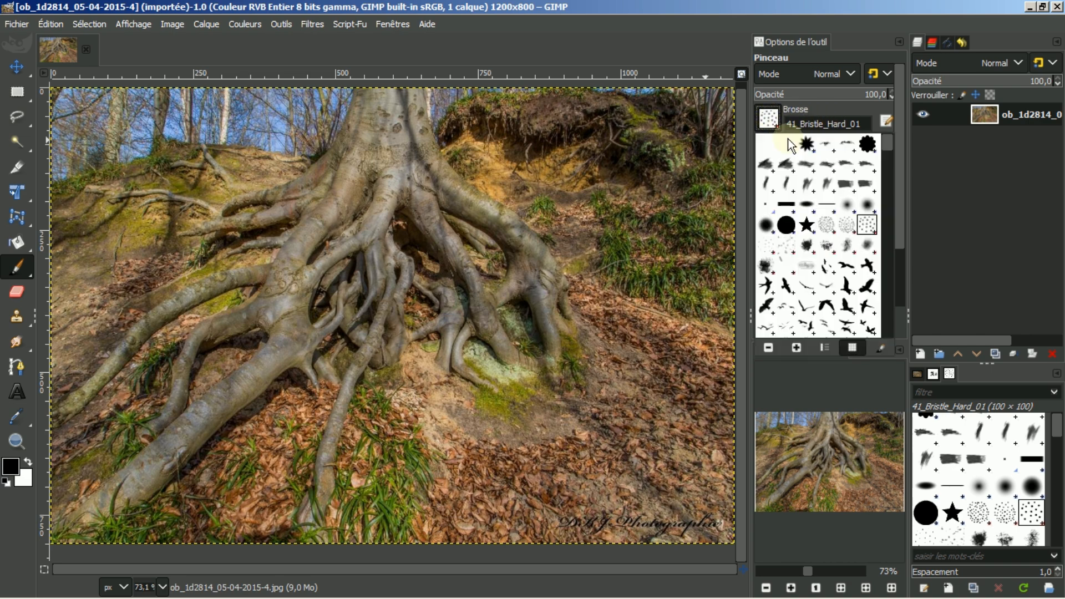
{"action": "left_click", "coordinate": [826, 227]}
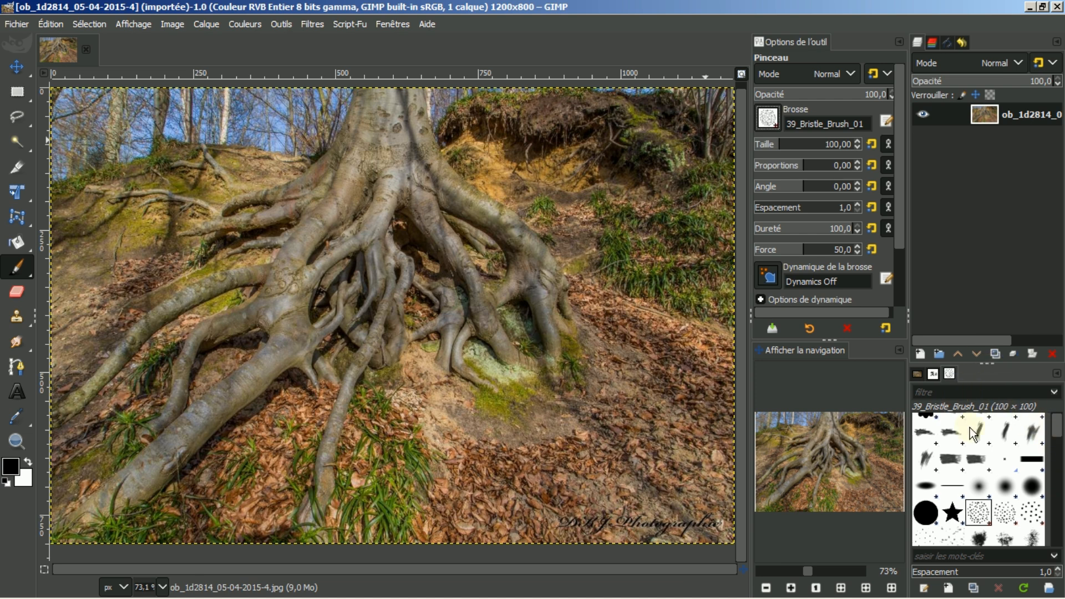
Show the document history list and look through the options of the Free Select, Unified Transform and Move tools
{"action": "left_click", "coordinate": [915, 373]}
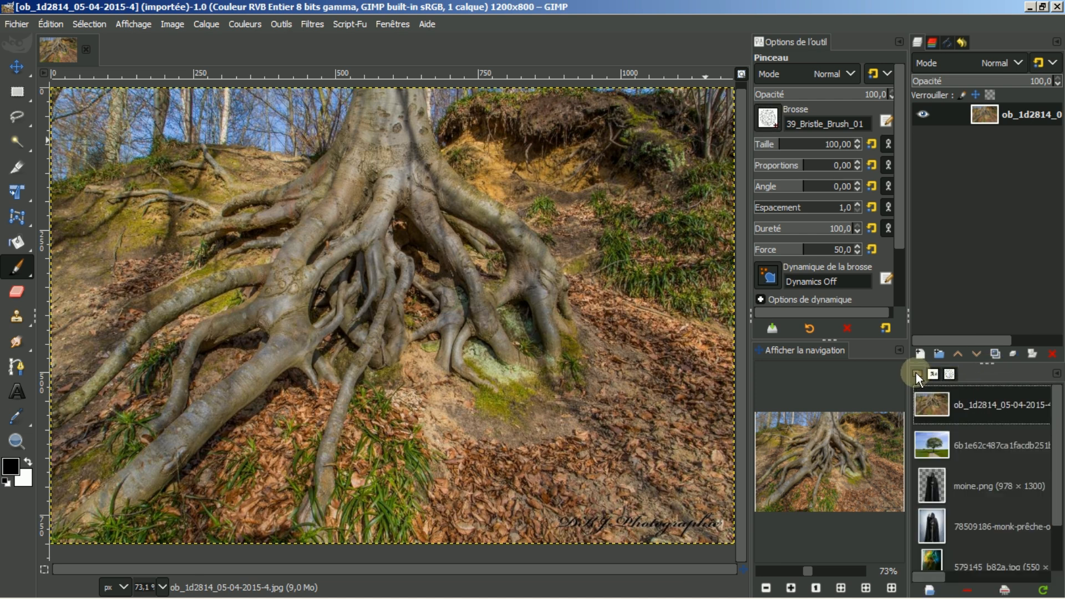
{"action": "left_click", "coordinate": [938, 163]}
{"action": "left_click", "coordinate": [18, 116]}
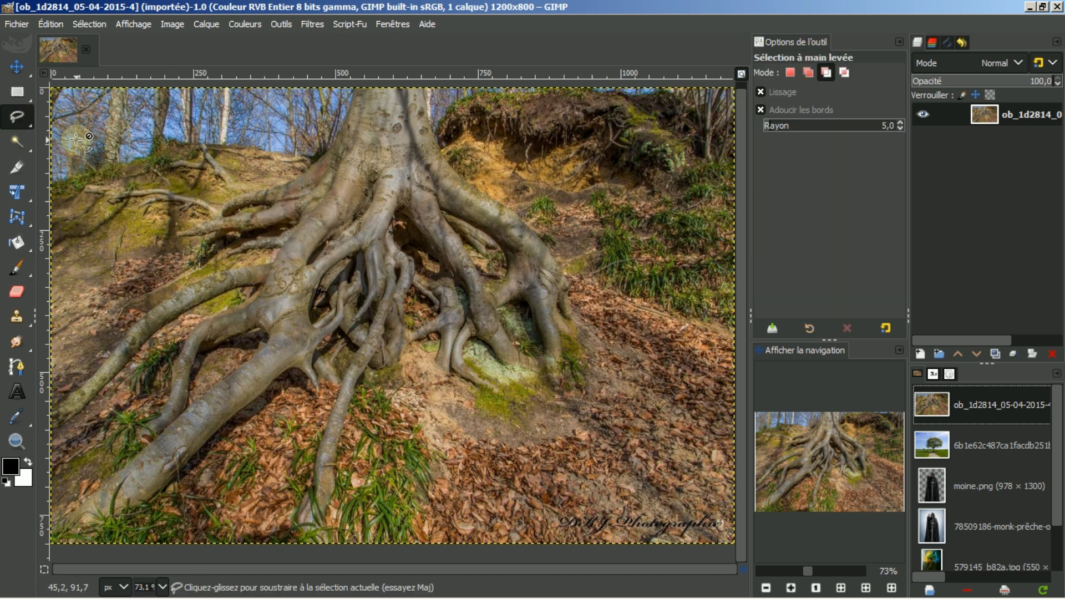
{"action": "left_click", "coordinate": [18, 192]}
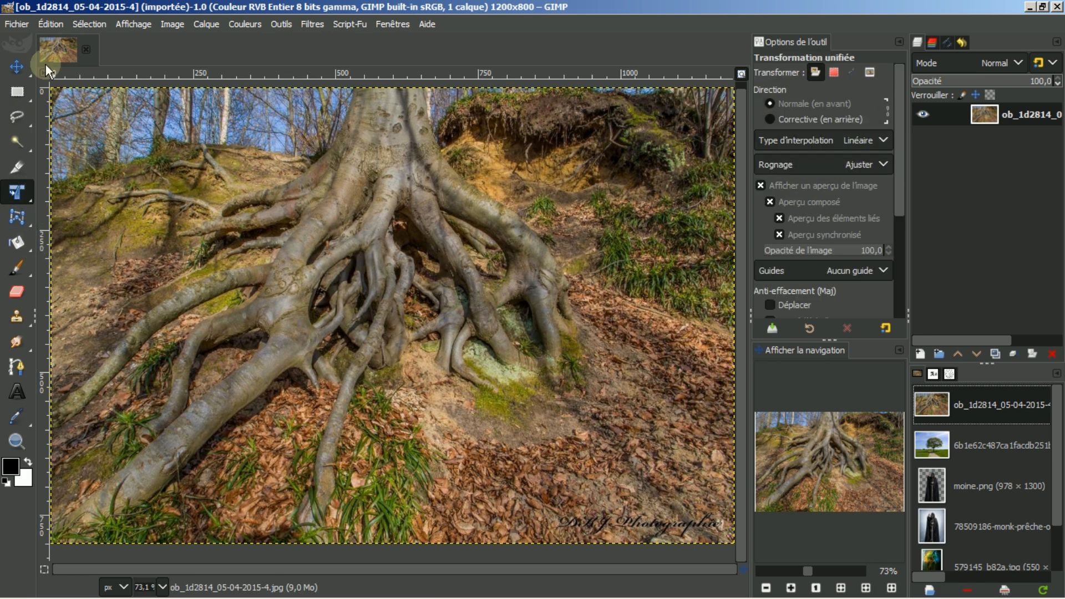
{"action": "left_click", "coordinate": [12, 63]}
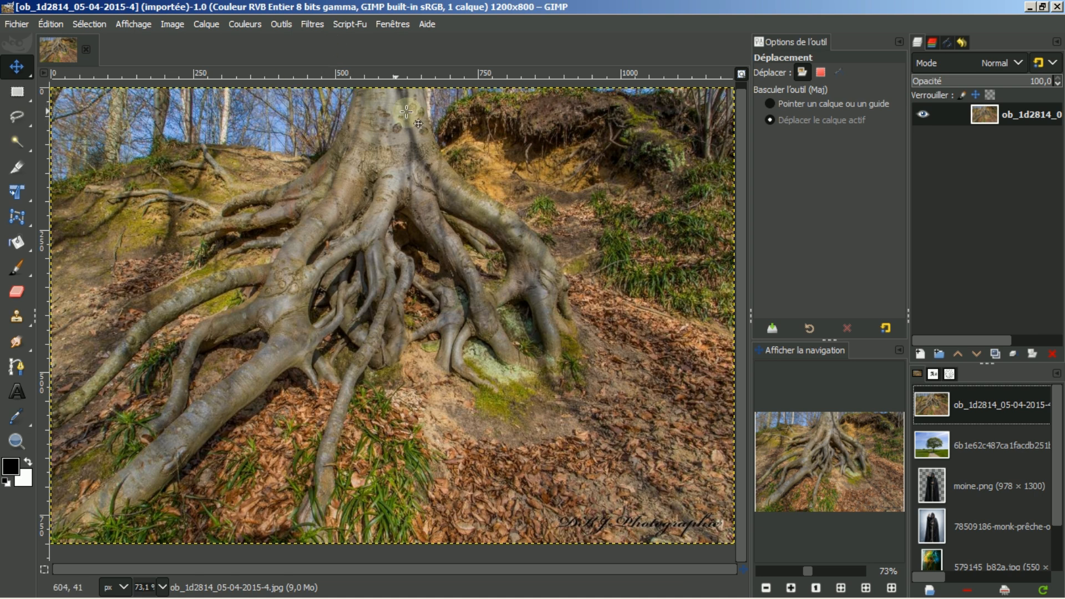
Demonstrate the navigation dialog by fitting the image in the window, zooming in to 300% and shifting the visible area
{"action": "left_click", "coordinate": [842, 588]}
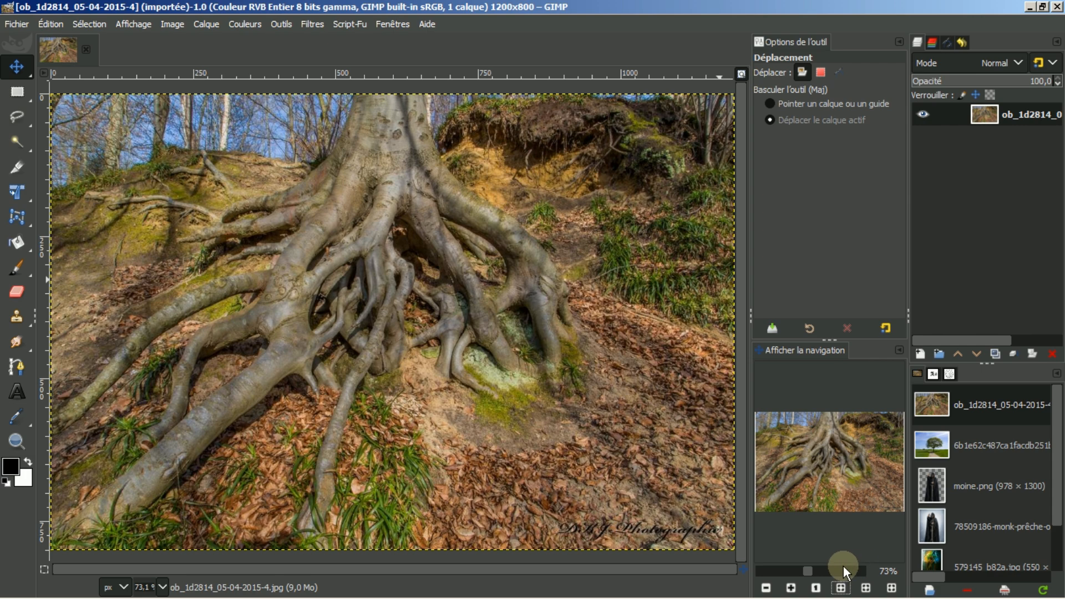
{"action": "left_click", "coordinate": [792, 587]}
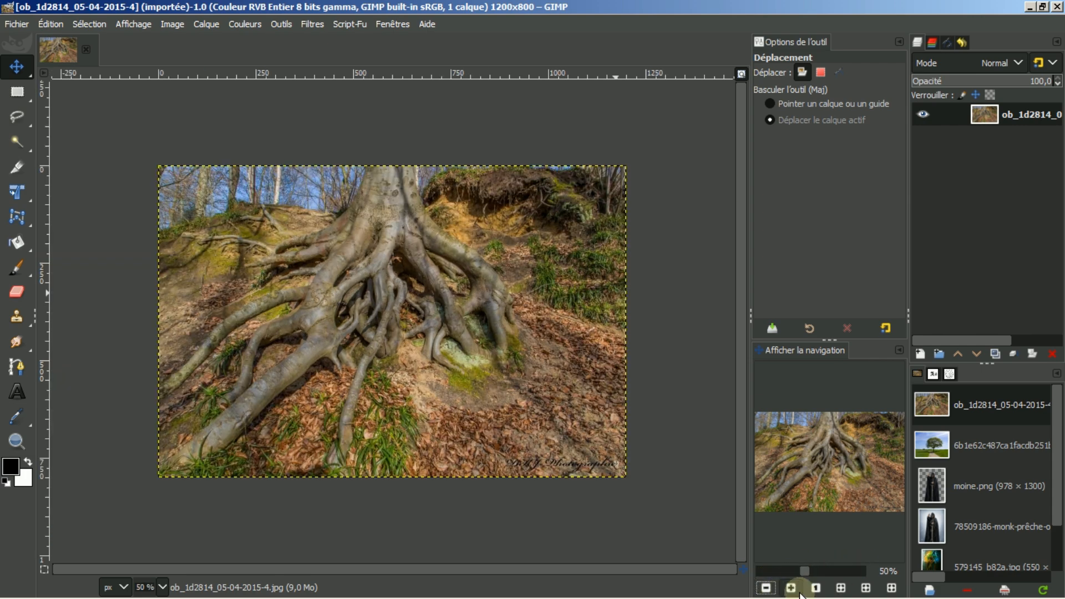
{"action": "left_click", "coordinate": [791, 588]}
{"action": "left_click", "coordinate": [792, 588]}
{"action": "left_click", "coordinate": [792, 588]}
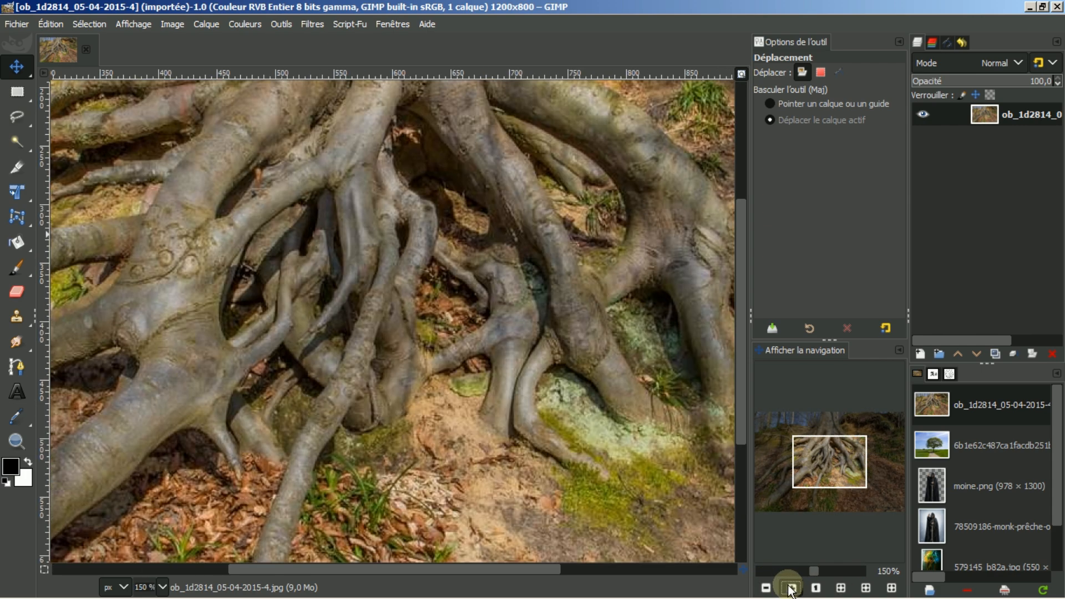
{"action": "left_click", "coordinate": [791, 588]}
{"action": "left_click", "coordinate": [792, 588]}
{"action": "mouse_move", "coordinate": [829, 456]}
{"action": "left_mouse_down"}
{"action": "mouse_move", "coordinate": [850, 440]}
{"action": "mouse_move", "coordinate": [827, 471]}
{"action": "mouse_move", "coordinate": [836, 453]}
{"action": "left_mouse_up"}
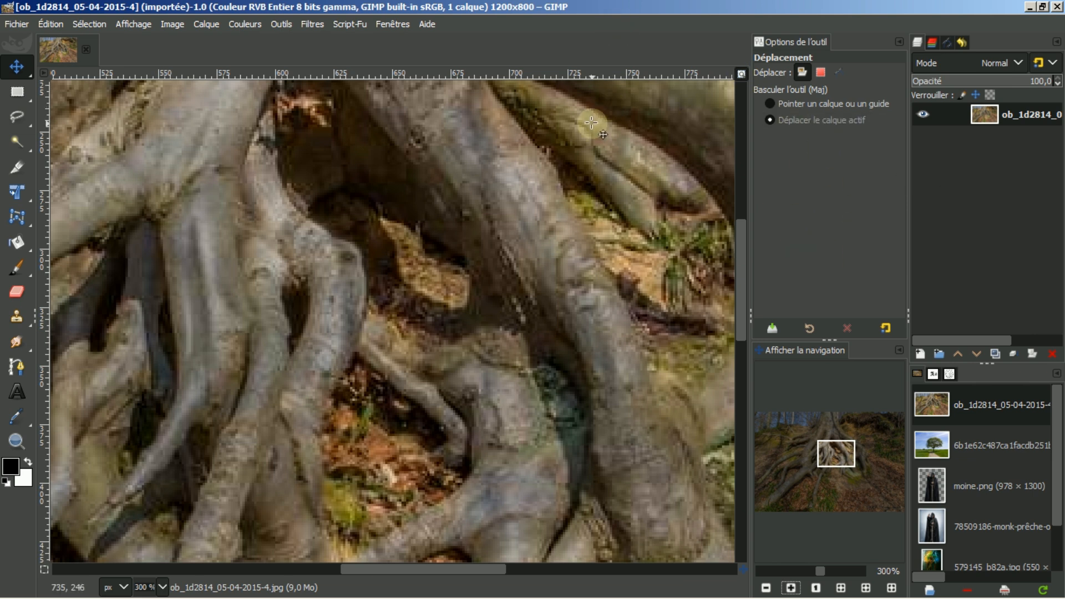
Close the tree root image, un-maximize the main window, and shrink and reposition it over the desktop
{"action": "left_click", "coordinate": [84, 48]}
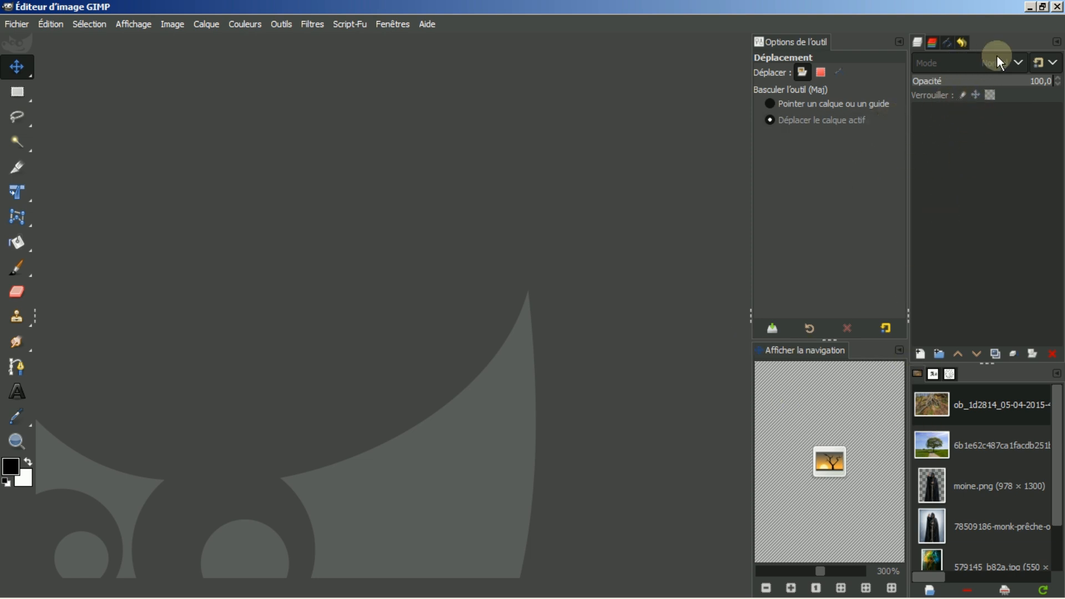
{"action": "left_click", "coordinate": [1043, 7]}
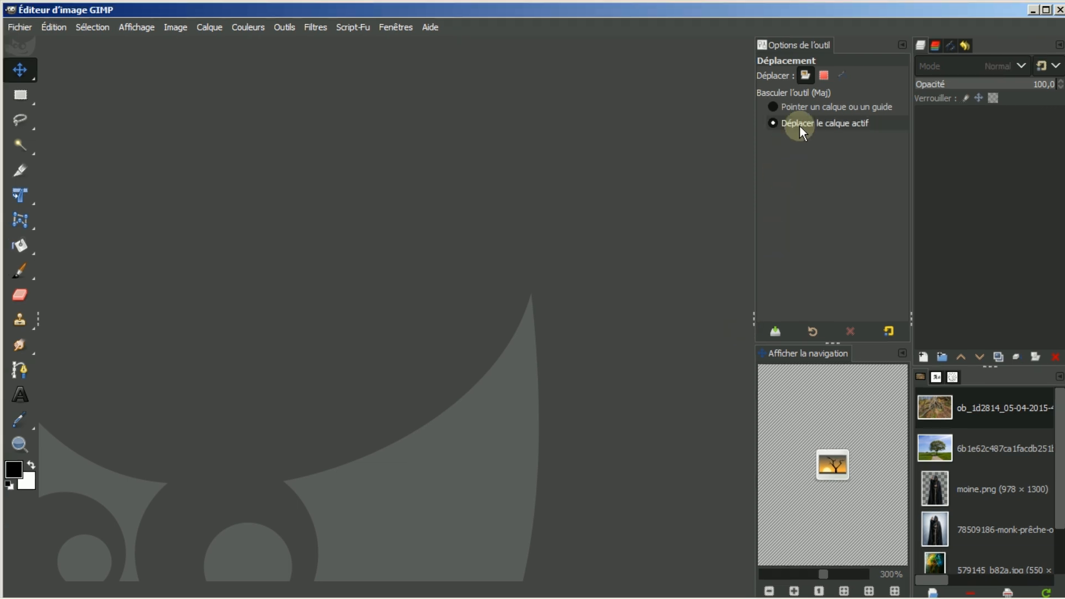
{"action": "left_click_drag", "start_coordinate": [930, 9], "coordinate": [881, 46]}
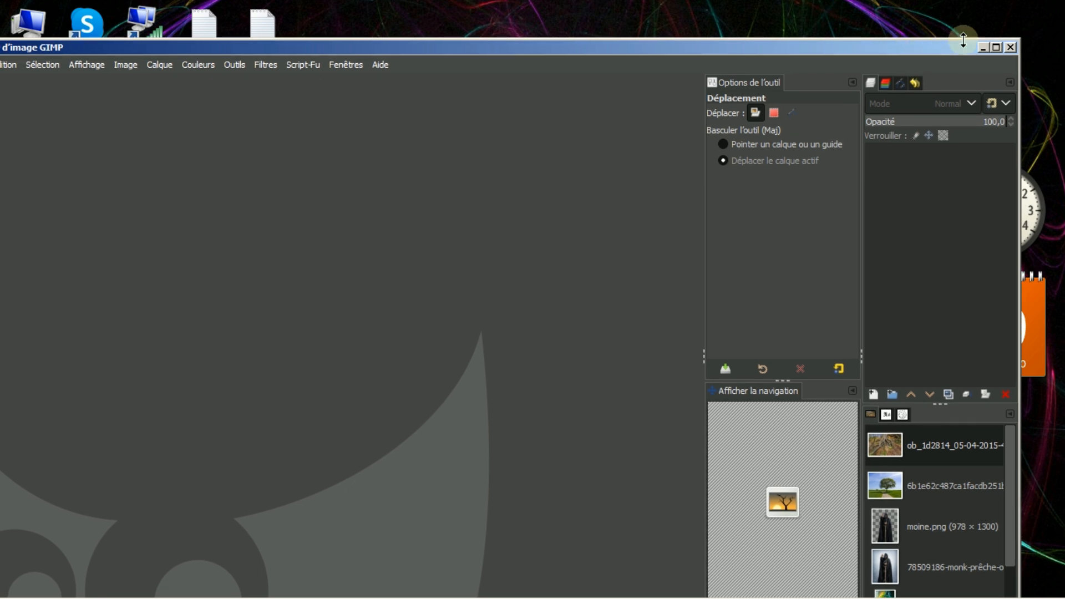
{"action": "left_click_drag", "start_coordinate": [1019, 40], "coordinate": [926, 121]}
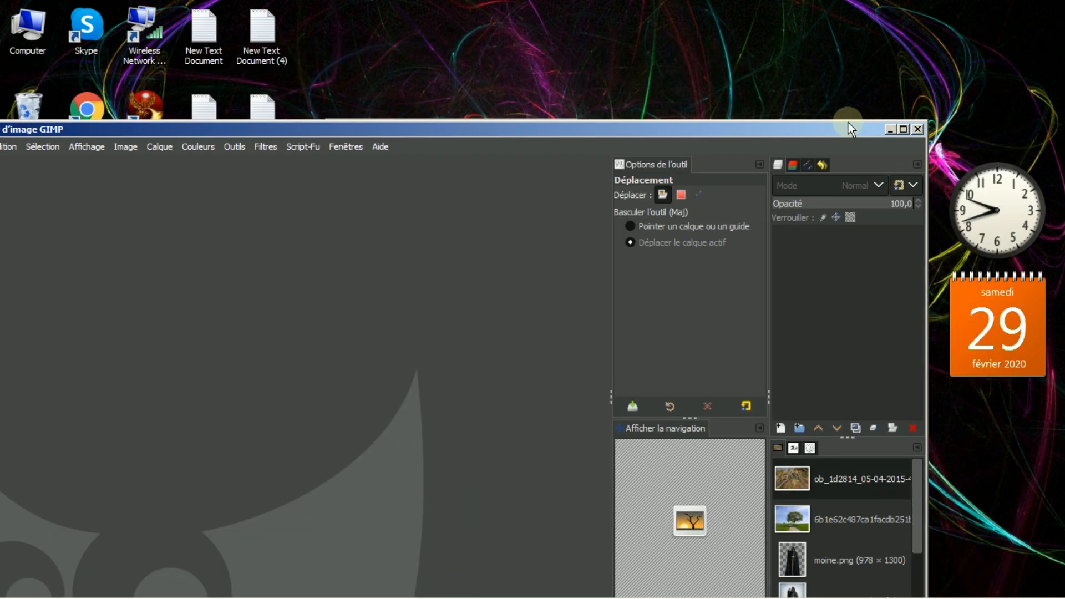
{"action": "left_click_drag", "start_coordinate": [840, 129], "coordinate": [930, 27]}
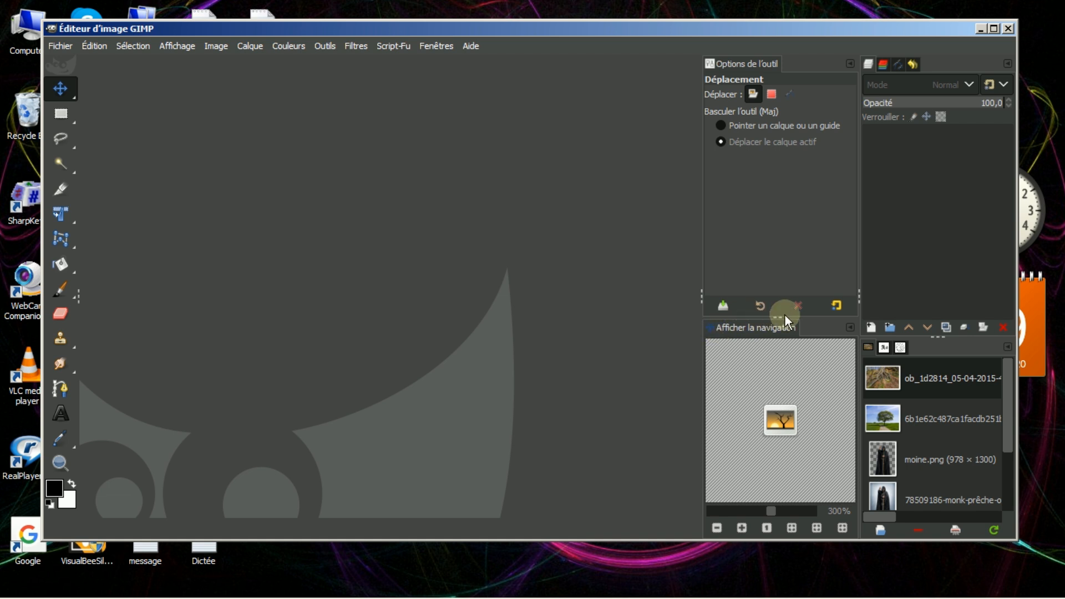
Detach the Navigation dialog from its dock into a floating window over the empty canvas area
{"action": "left_click", "coordinate": [755, 328]}
{"action": "left_click_drag", "start_coordinate": [751, 331], "coordinate": [588, 460]}
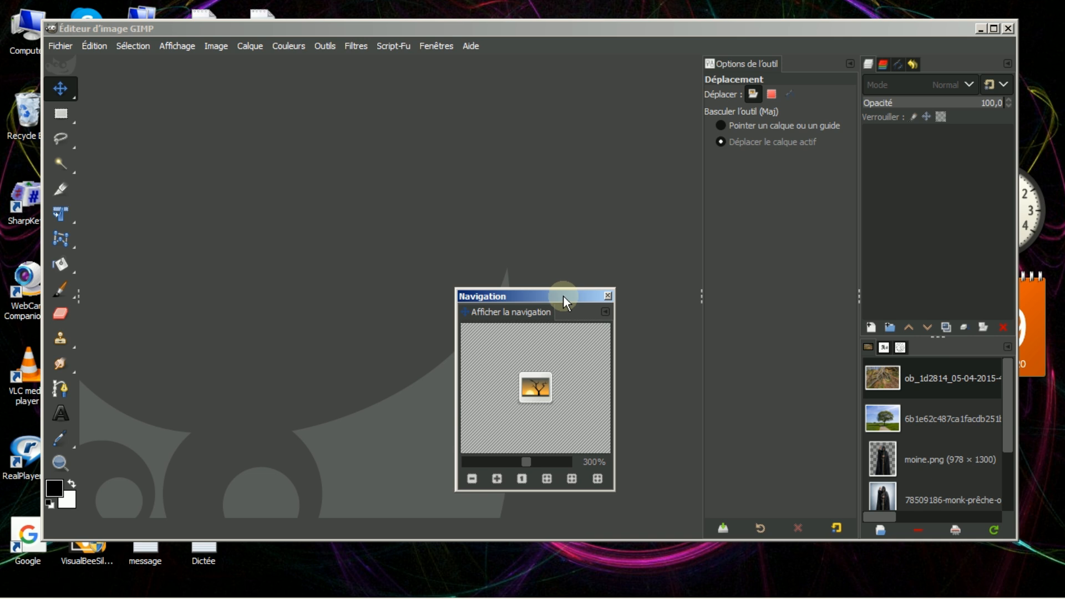
{"action": "left_click_drag", "start_coordinate": [564, 295], "coordinate": [476, 252]}
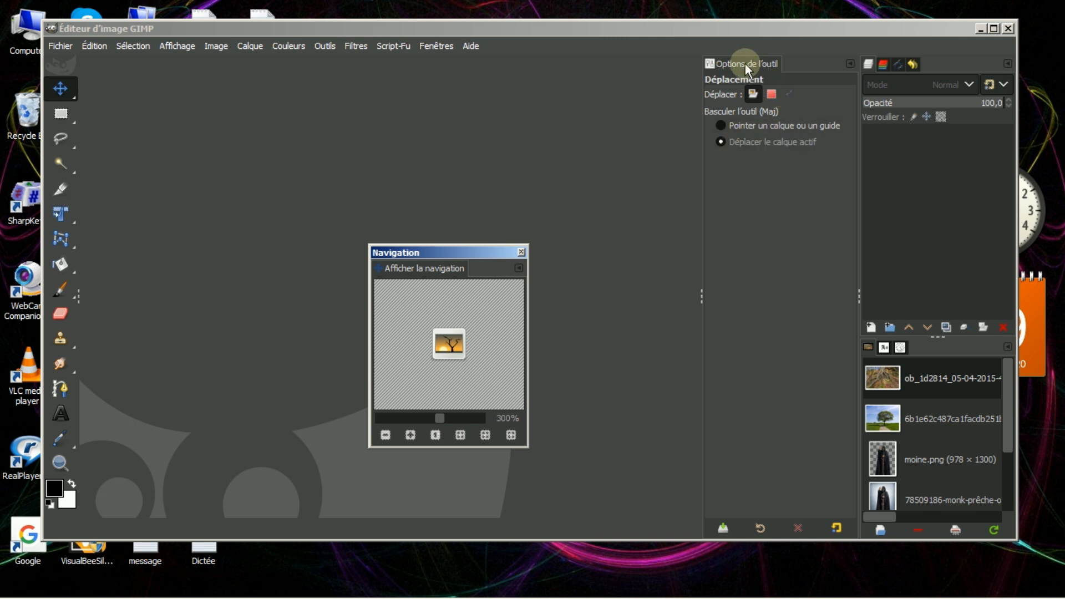
Detach the Tool Options dialog into a floating window and move the Navigation window clear of it
{"action": "left_click_drag", "start_coordinate": [744, 62], "coordinate": [505, 165]}
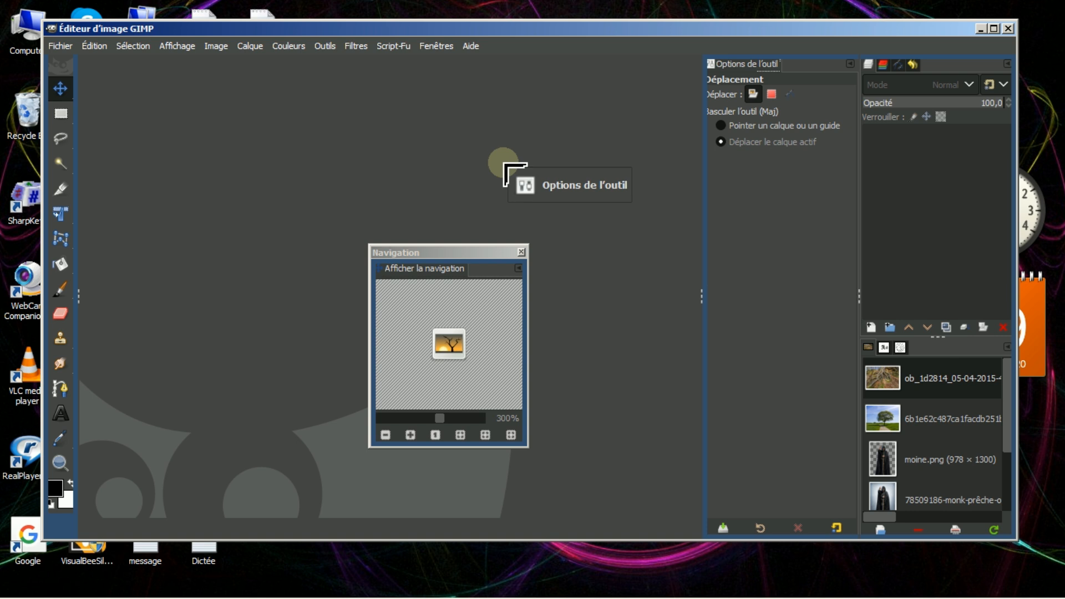
{"action": "left_click_drag", "start_coordinate": [505, 164], "coordinate": [506, 168]}
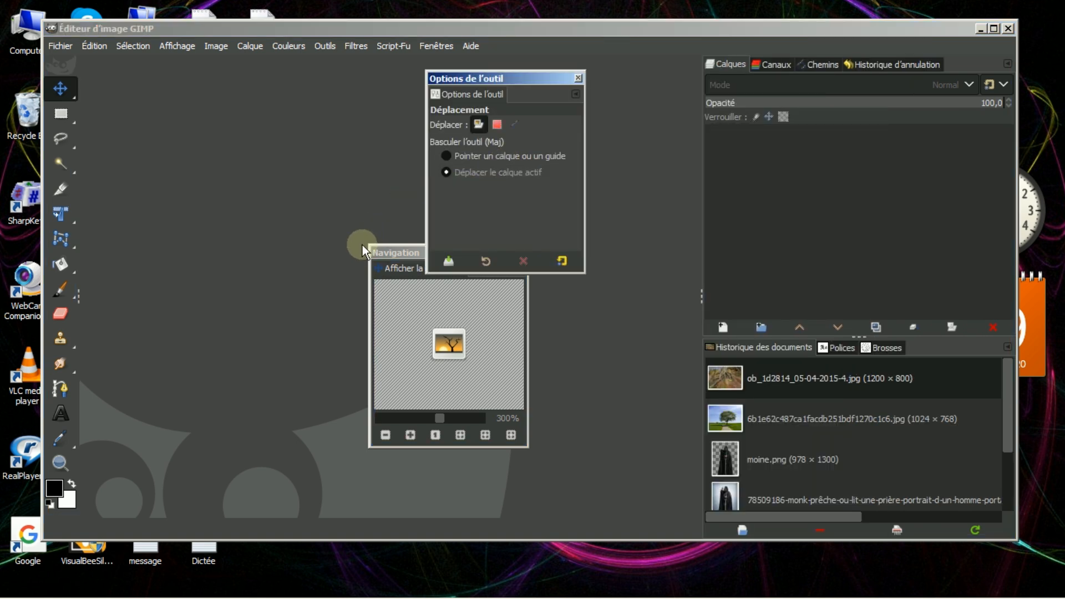
{"action": "left_click_drag", "start_coordinate": [384, 255], "coordinate": [253, 236]}
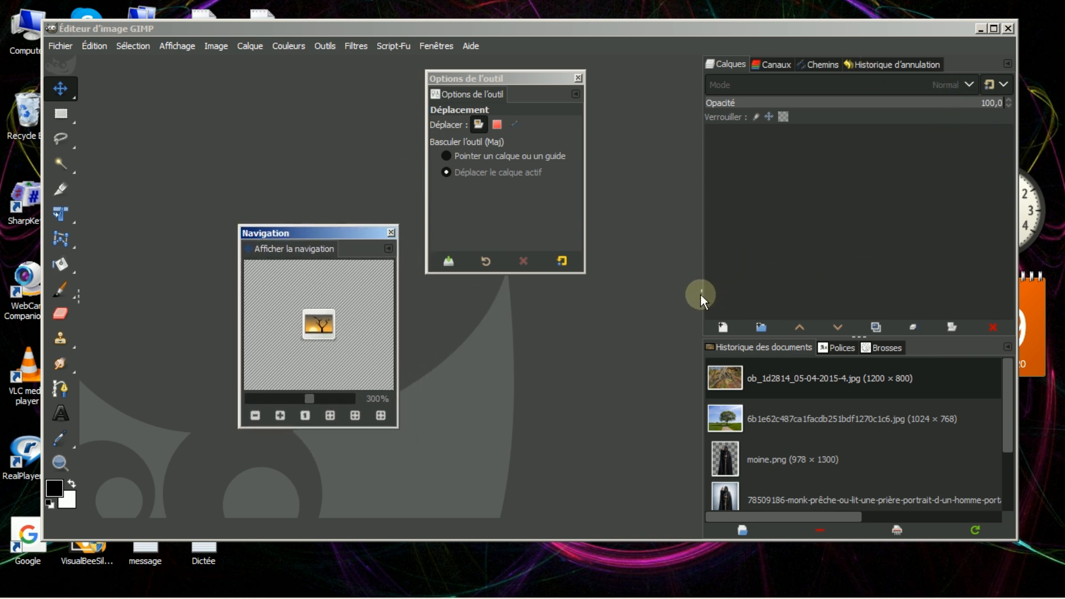
Narrow the remaining dock column and close the floating Navigation and Tool Options windows
{"action": "left_click_drag", "start_coordinate": [701, 294], "coordinate": [947, 324]}
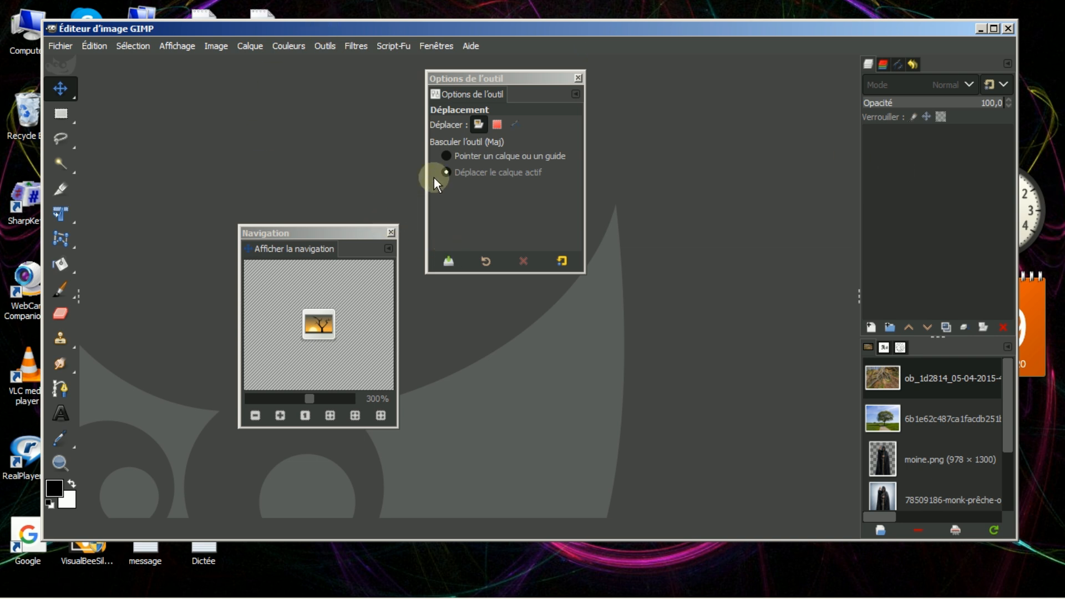
{"action": "left_click", "coordinate": [391, 231]}
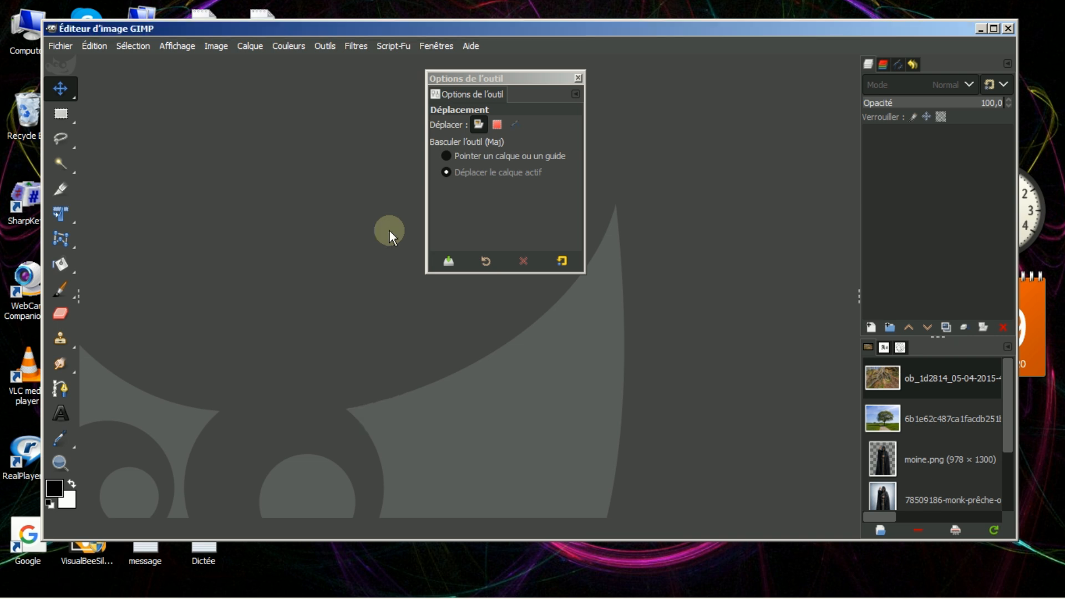
{"action": "left_click", "coordinate": [577, 77]}
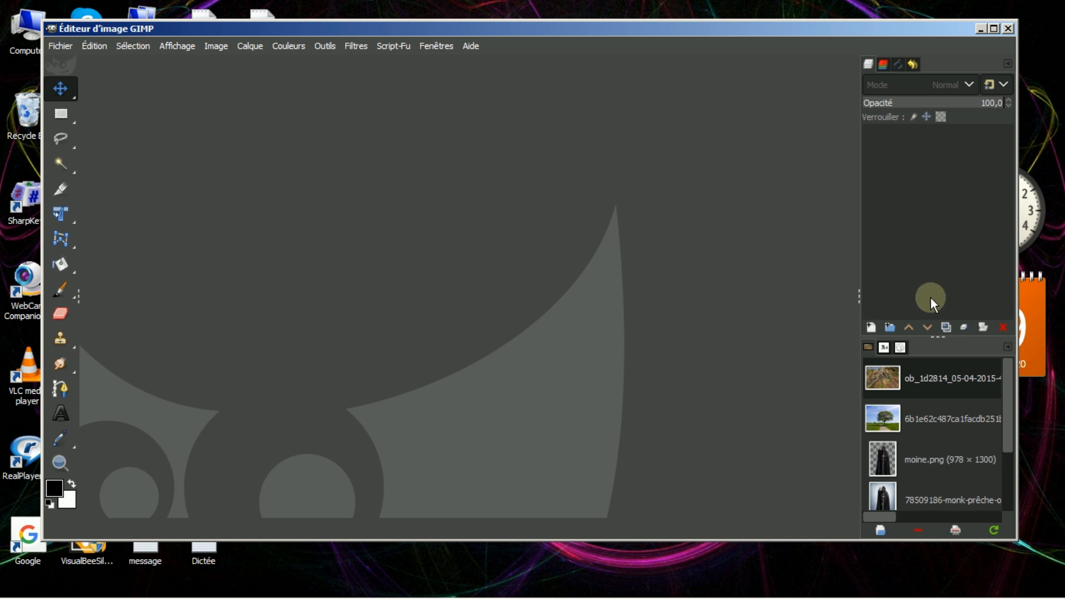
Close the document history, Polices and Brosses tabs one after another in the lower dock group
{"action": "left_click", "coordinate": [1009, 348]}
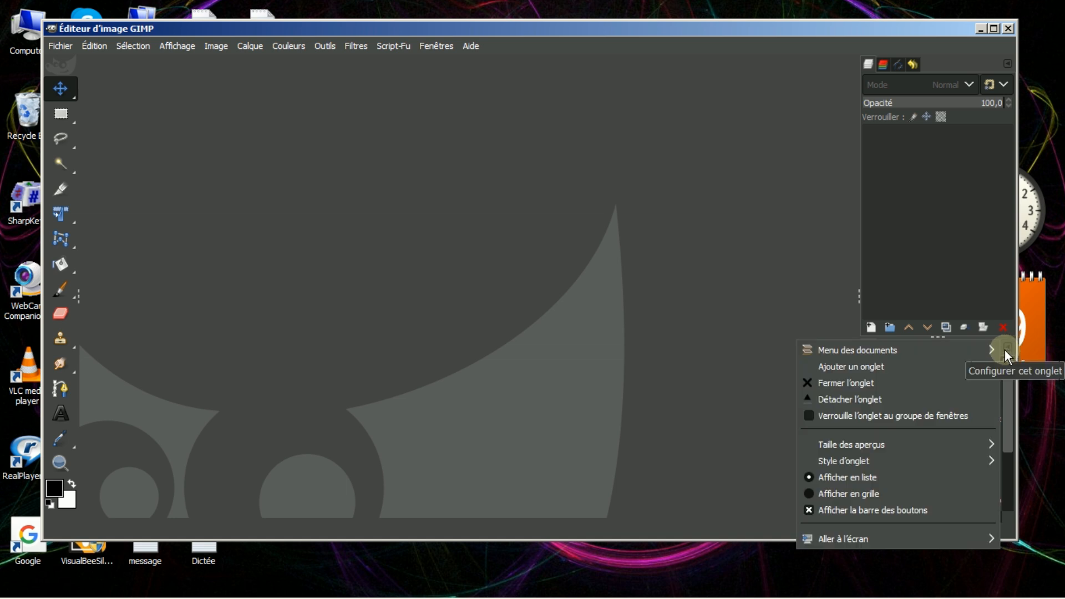
{"action": "left_click", "coordinate": [888, 383]}
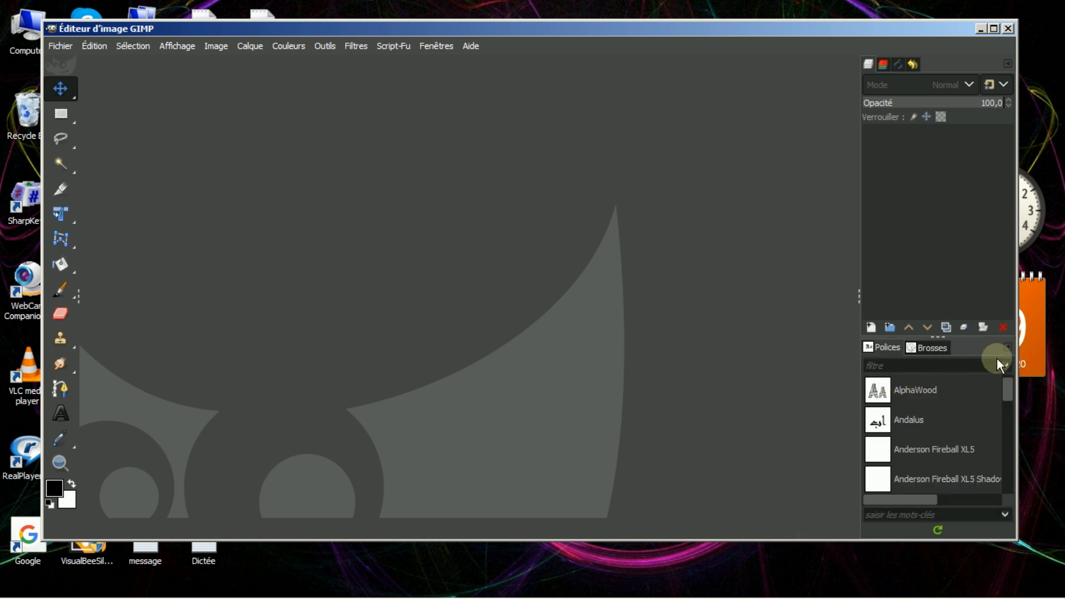
{"action": "left_click", "coordinate": [1009, 348]}
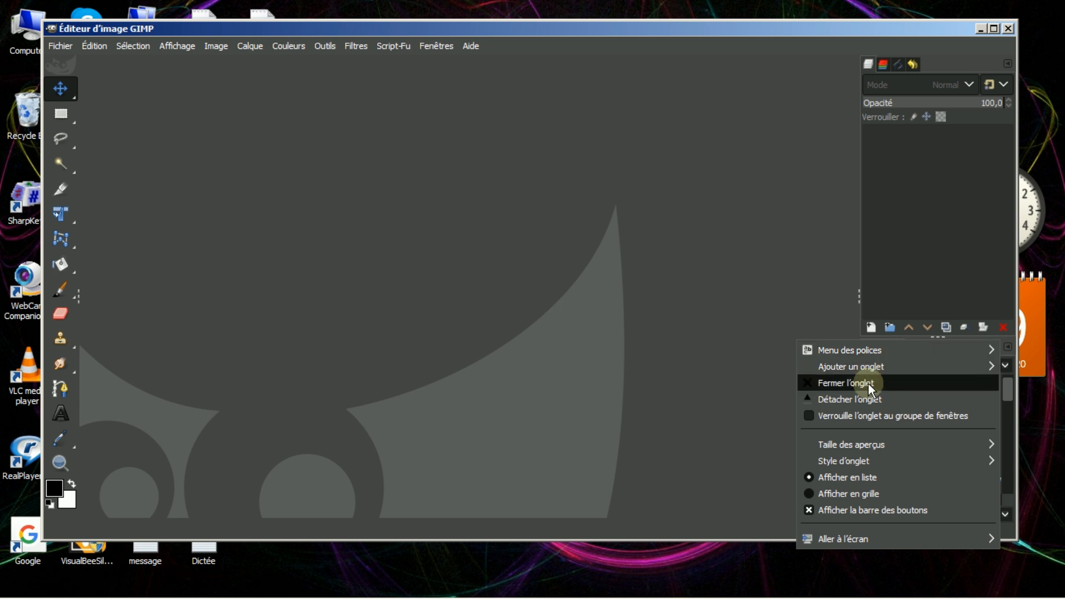
{"action": "left_click", "coordinate": [882, 382]}
{"action": "left_click", "coordinate": [1009, 346]}
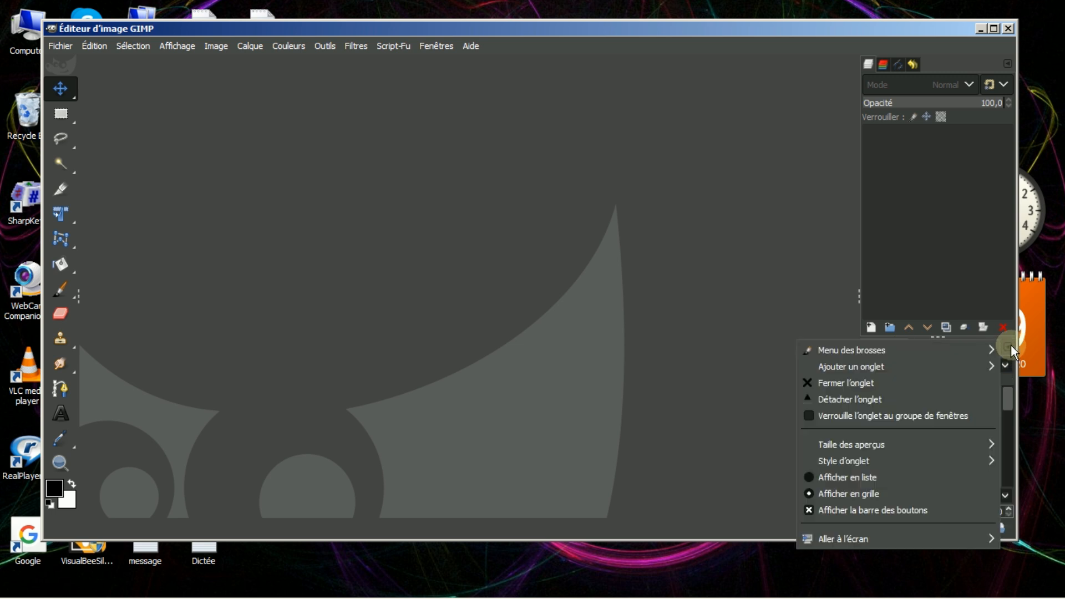
{"action": "left_click", "coordinate": [870, 381]}
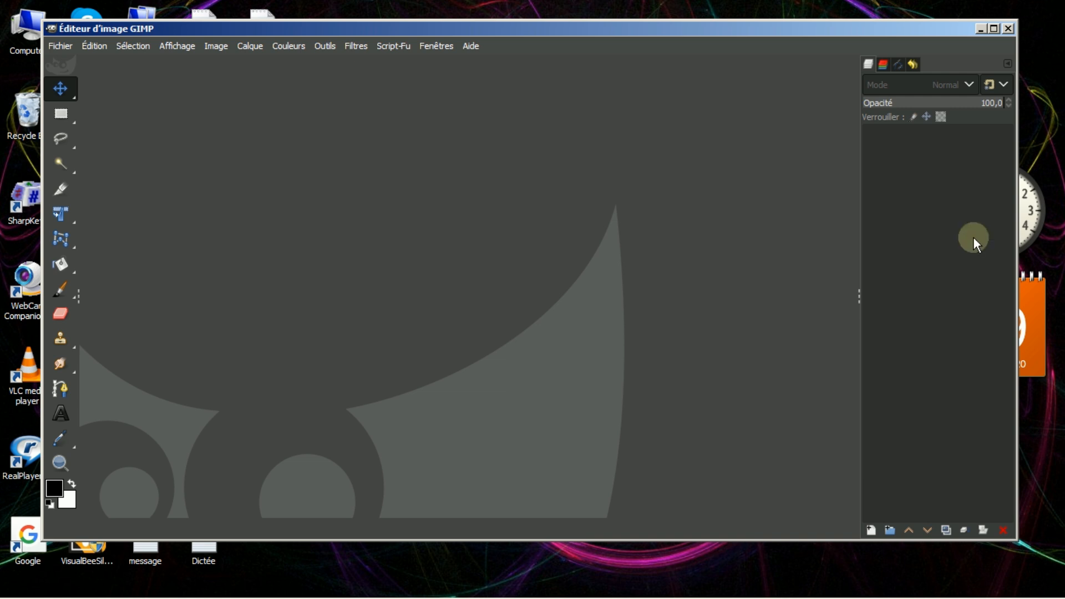
Add the Options de l'outil tab to the dock and detach it into a floating window over the empty canvas
{"action": "left_click", "coordinate": [1007, 63]}
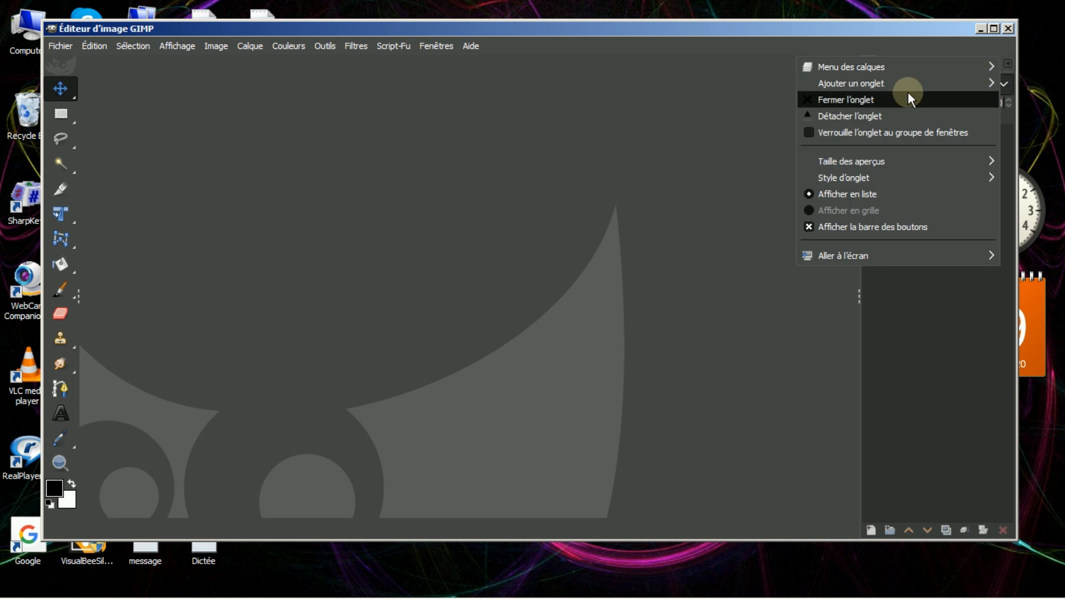
{"action": "mouse_move", "coordinate": [903, 84]}
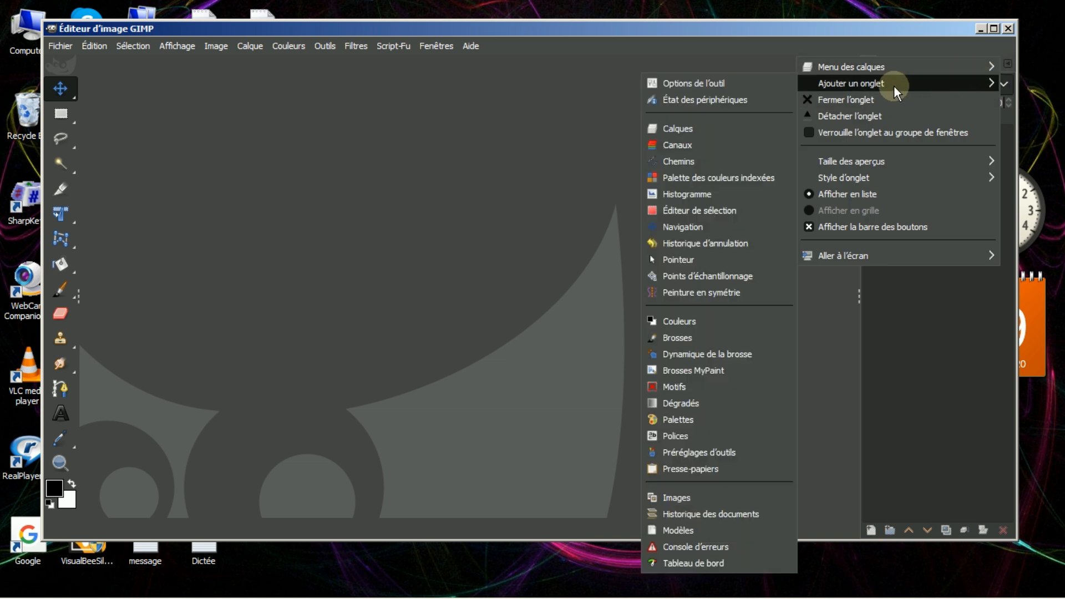
{"action": "left_click", "coordinate": [691, 83]}
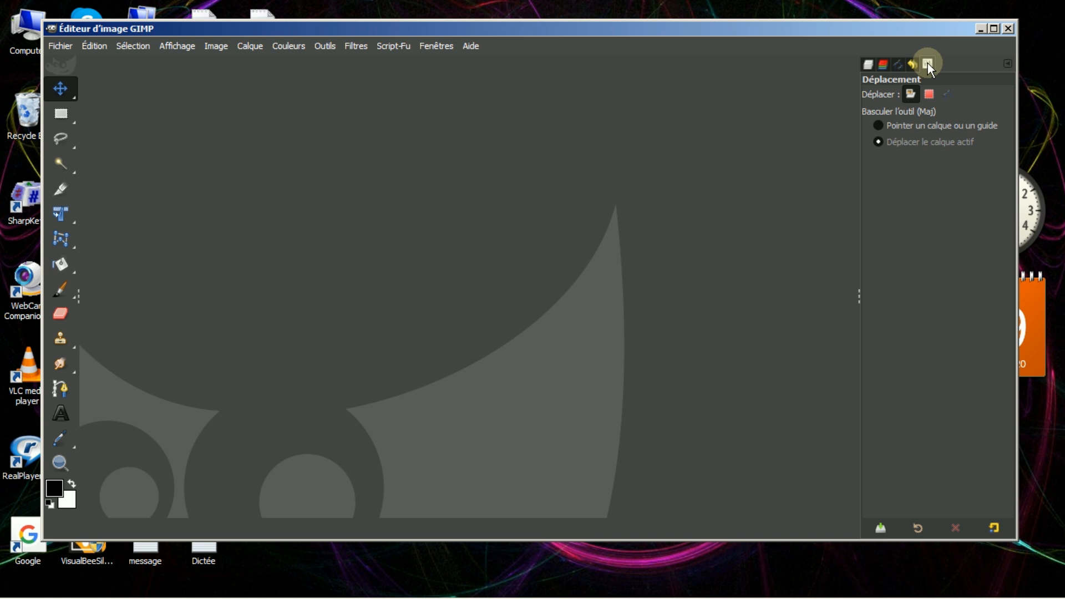
{"action": "left_click_drag", "start_coordinate": [928, 66], "coordinate": [617, 269]}
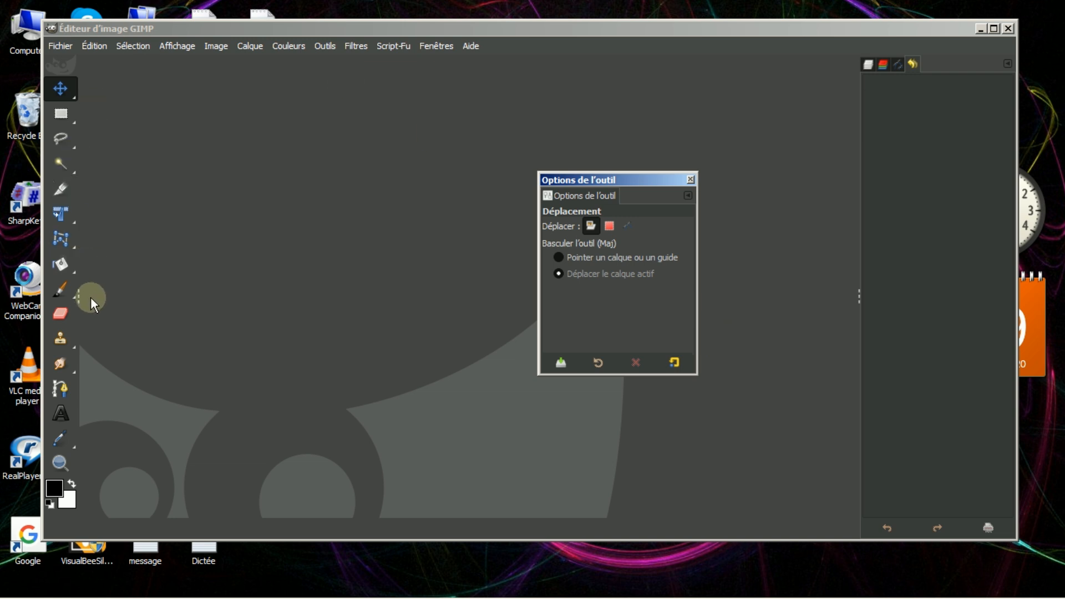
Widen the toolbox to two columns, try docking the Options de l'outil dialog beneath it, and move the floating window back over the canvas
{"action": "left_click_drag", "start_coordinate": [77, 300], "coordinate": [109, 297]}
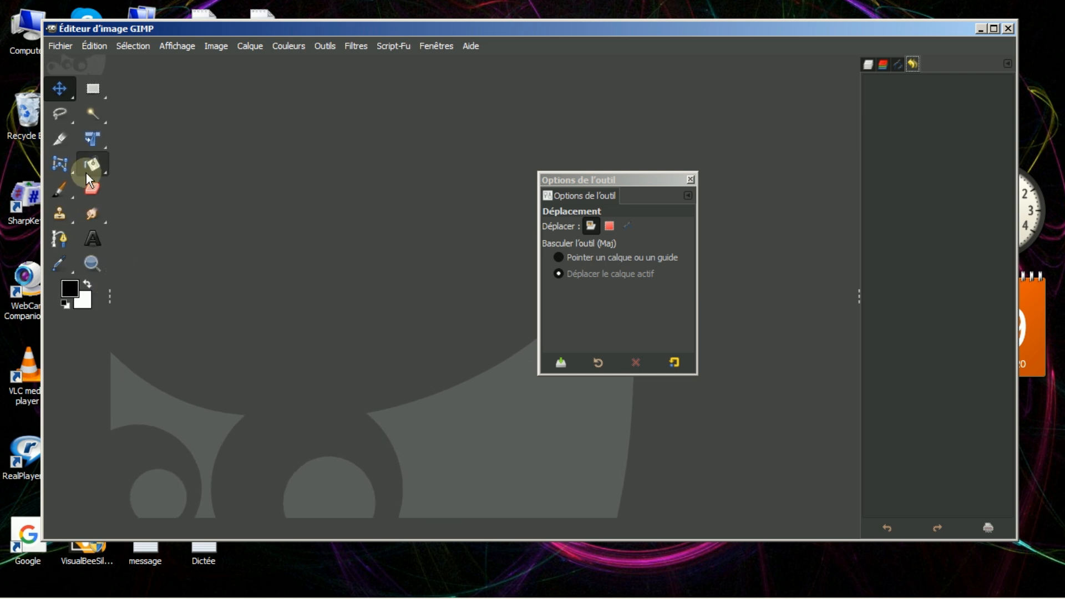
{"action": "left_click", "coordinate": [595, 178]}
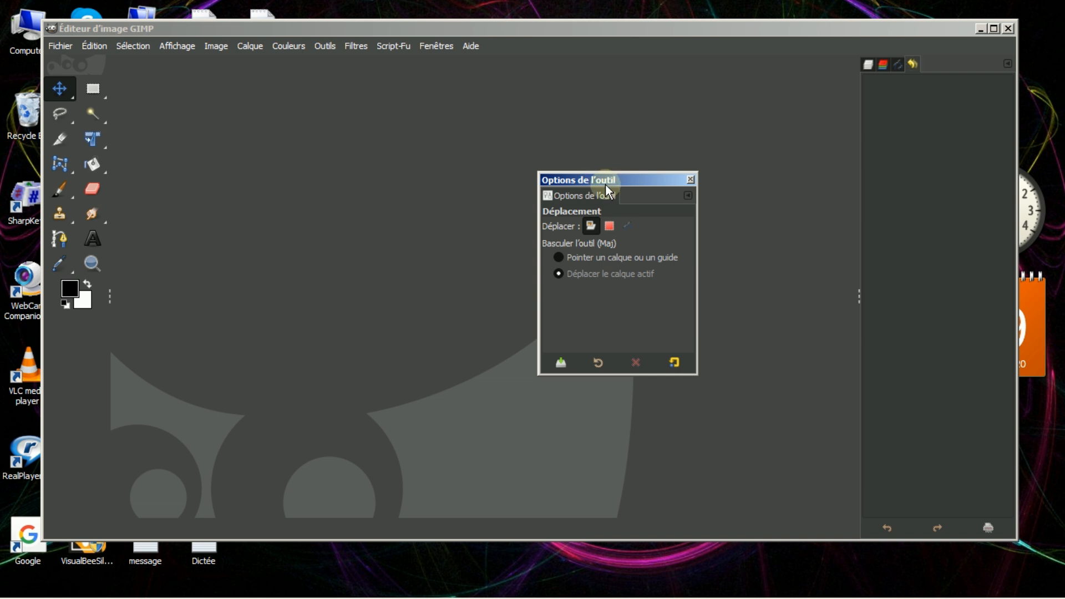
{"action": "left_click_drag", "start_coordinate": [603, 180], "coordinate": [580, 151]}
{"action": "left_click", "coordinate": [570, 168]}
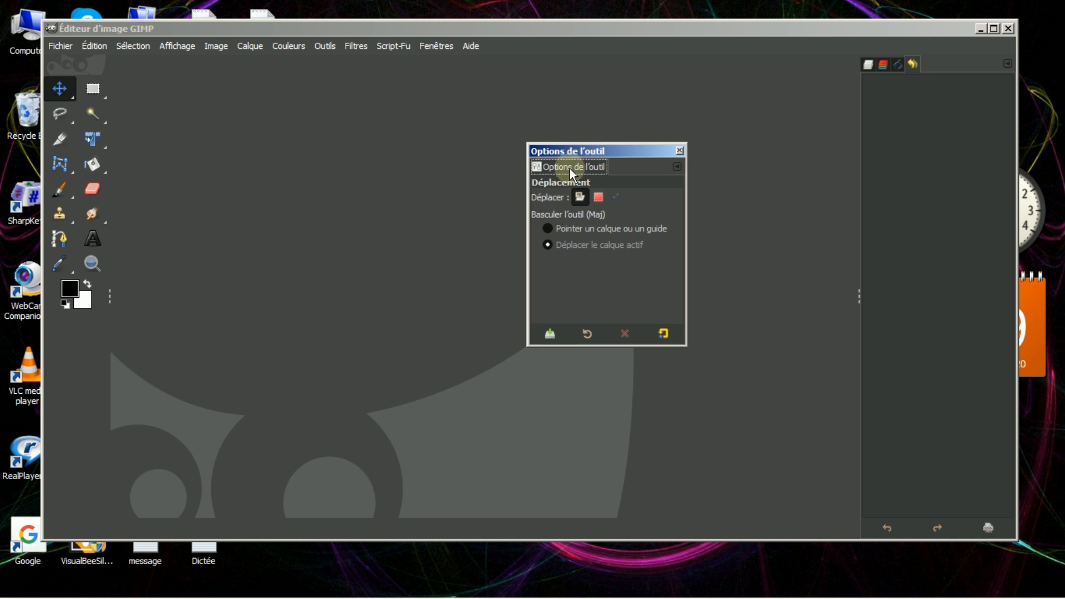
{"action": "left_click_drag", "start_coordinate": [577, 169], "coordinate": [72, 371]}
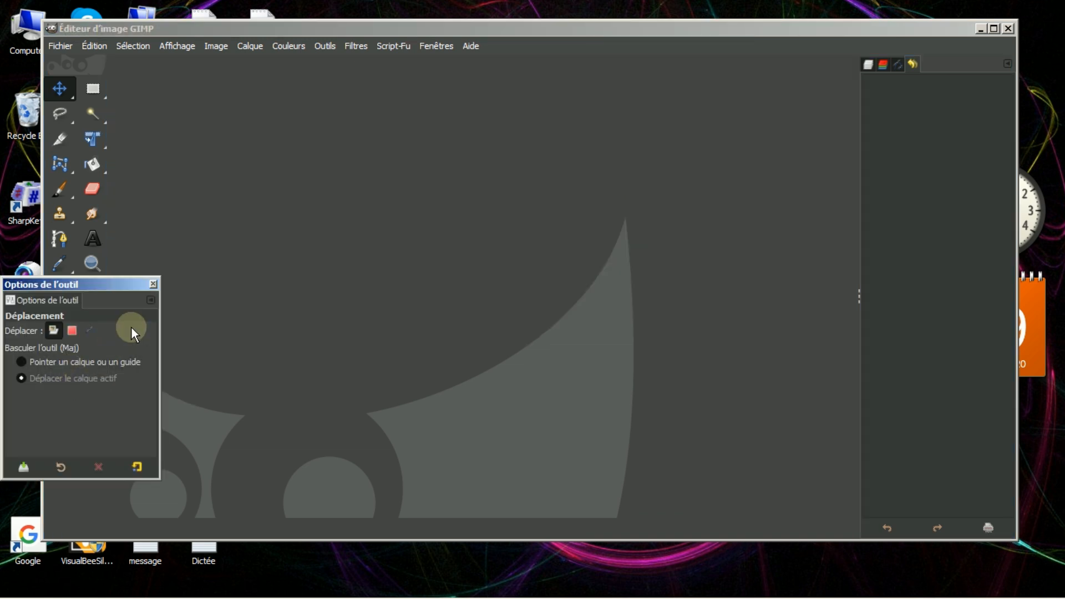
{"action": "left_click_drag", "start_coordinate": [89, 285], "coordinate": [310, 202]}
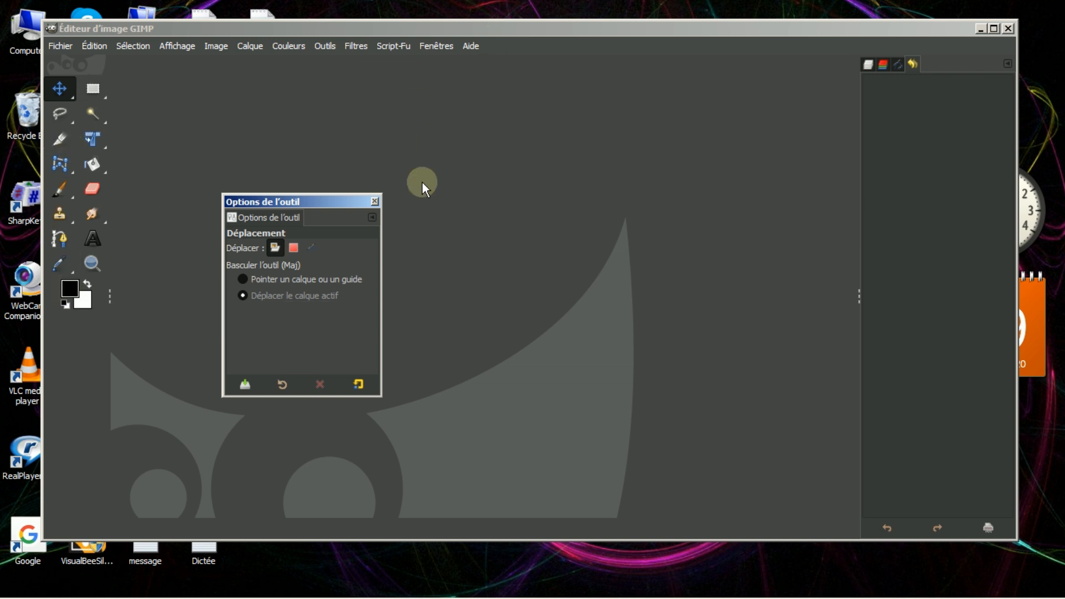
Try docking the Options de l'outil dialog alongside the existing dock column and return its window to the canvas area
{"action": "left_click", "coordinate": [245, 217]}
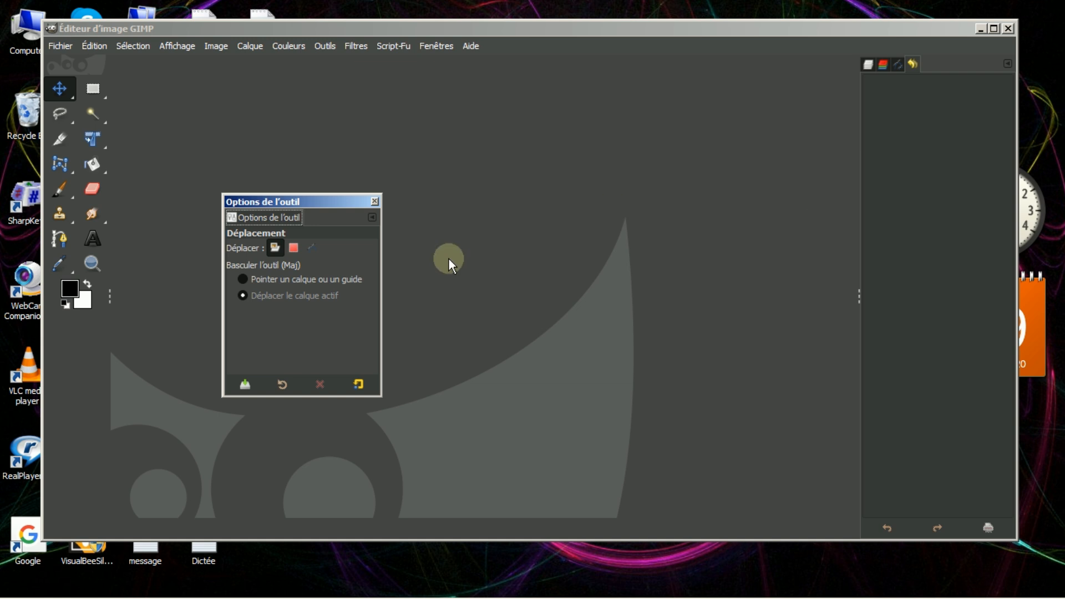
{"action": "left_click_drag", "start_coordinate": [255, 217], "coordinate": [867, 256]}
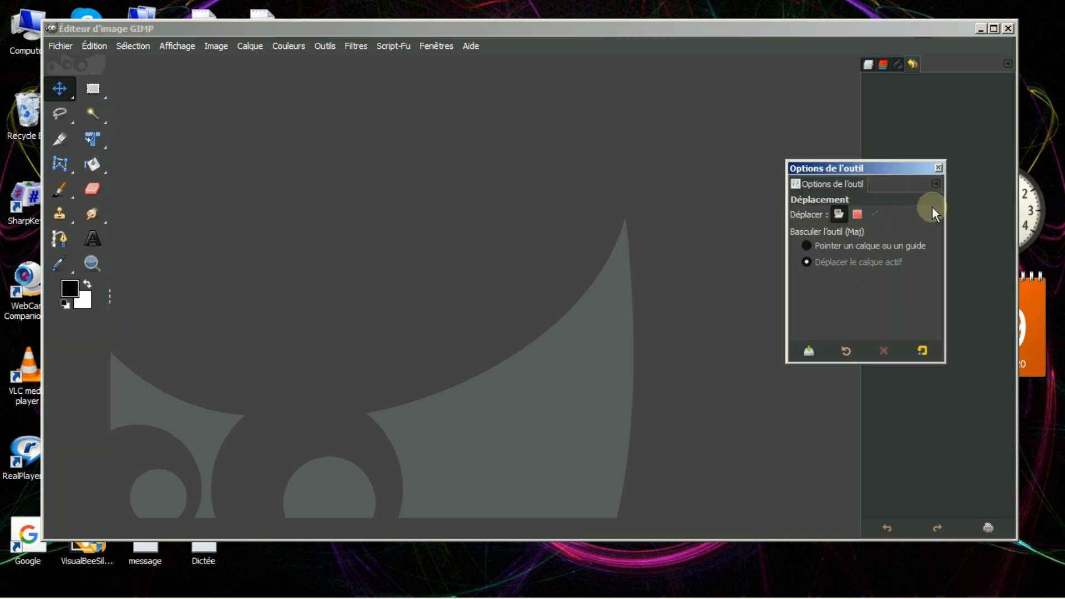
{"action": "left_click_drag", "start_coordinate": [891, 168], "coordinate": [562, 218]}
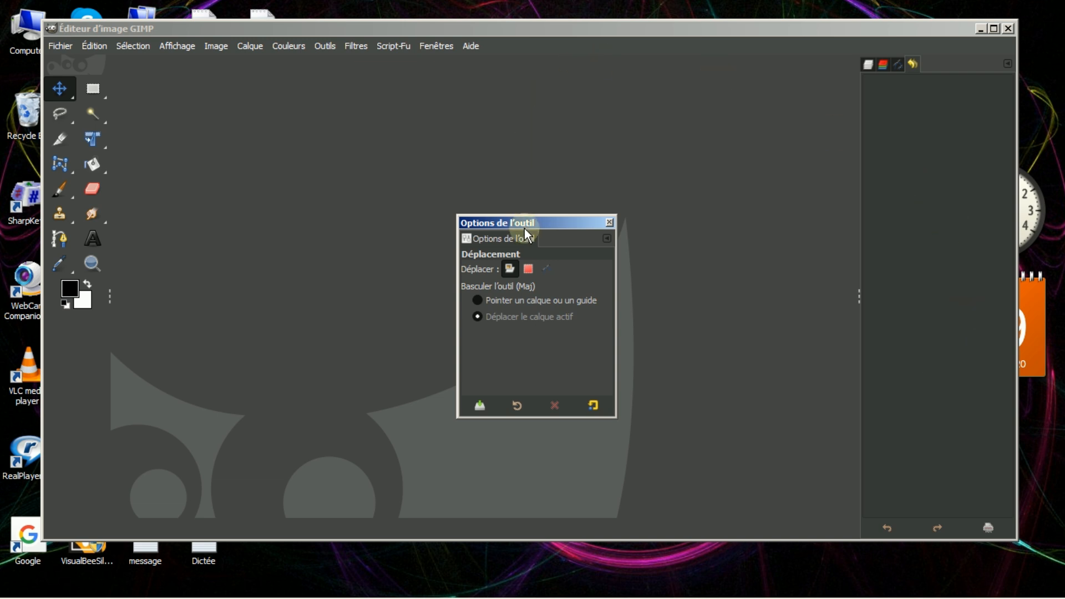
{"action": "left_click_drag", "start_coordinate": [518, 223], "coordinate": [468, 183]}
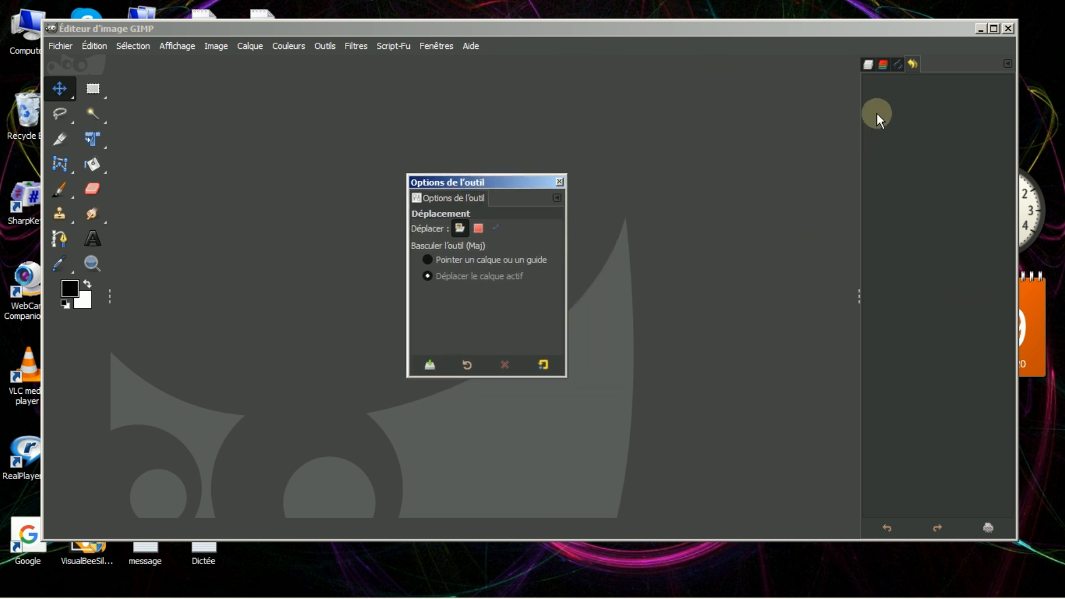
Add the Historique des documents tab, detach it into a floating window and place it beside the Options de l'outil window
{"action": "left_click", "coordinate": [1009, 63]}
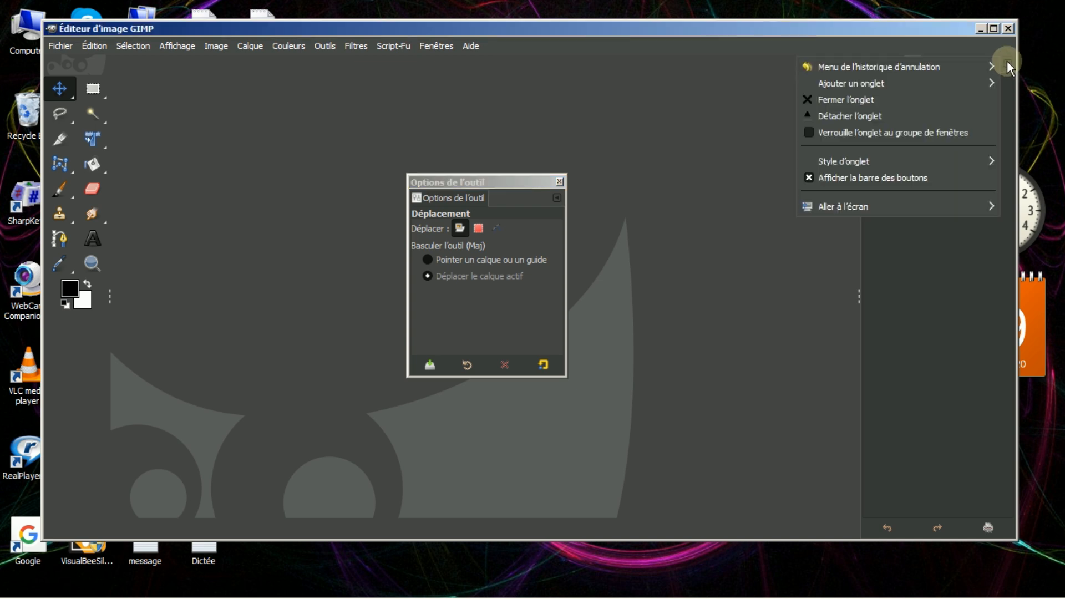
{"action": "mouse_move", "coordinate": [868, 88]}
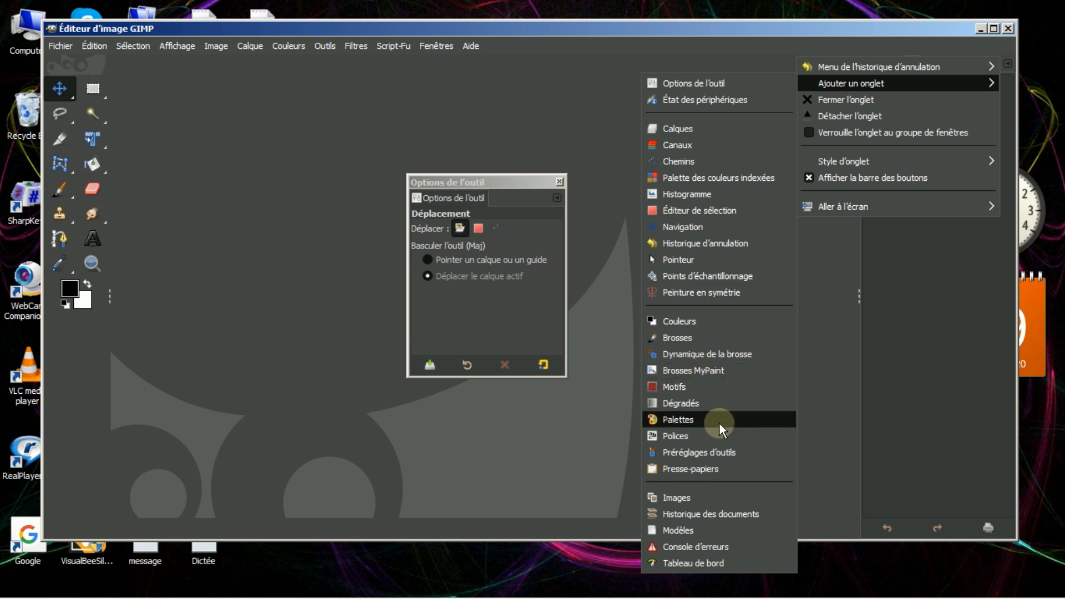
{"action": "left_click", "coordinate": [689, 515]}
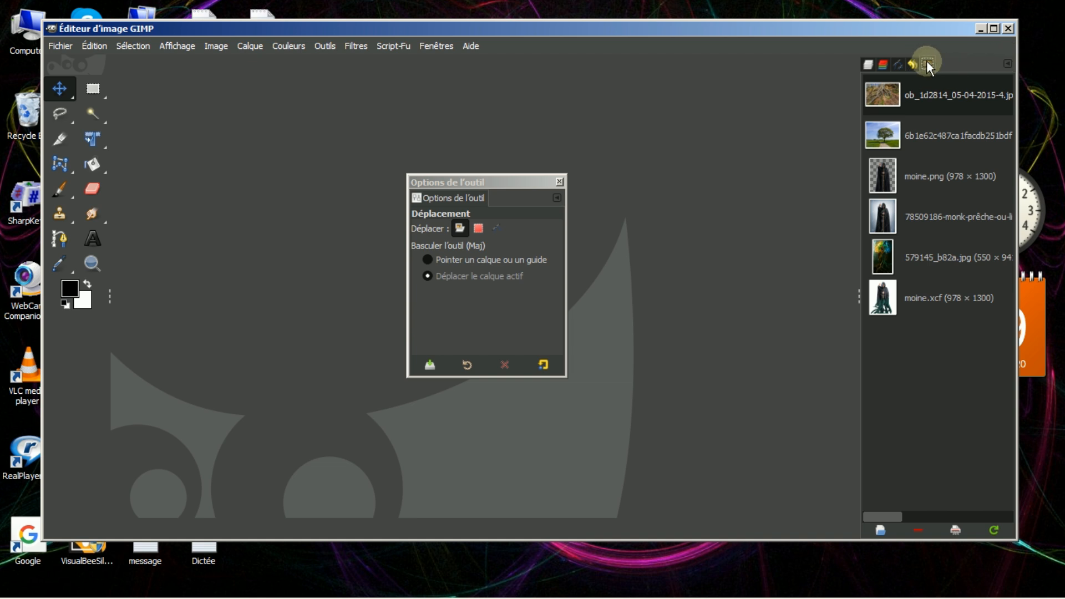
{"action": "left_click_drag", "start_coordinate": [926, 61], "coordinate": [693, 283]}
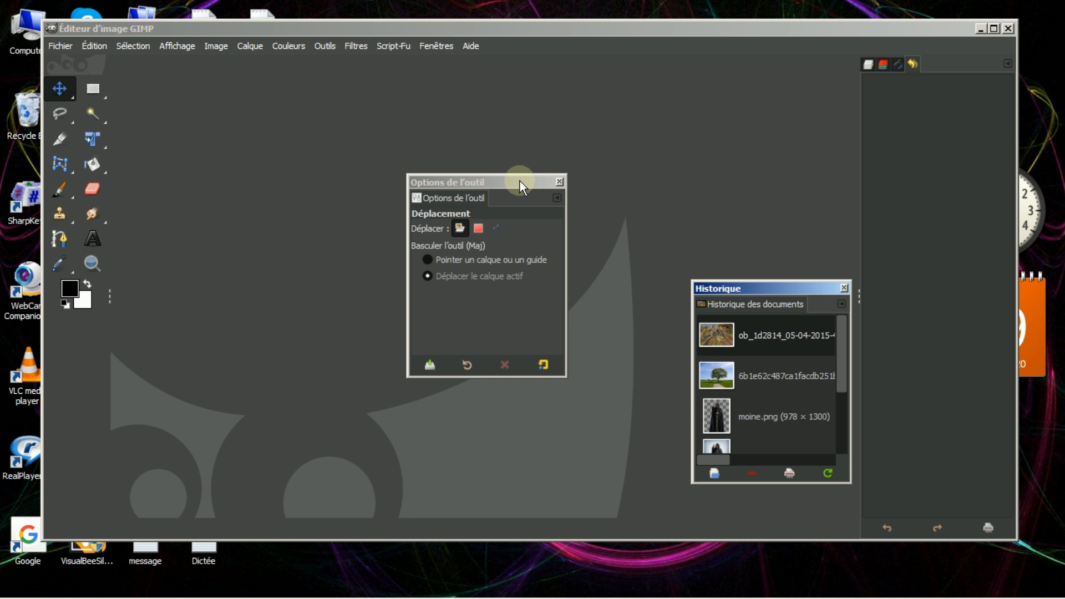
{"action": "left_click_drag", "start_coordinate": [520, 181], "coordinate": [402, 145]}
{"action": "left_click_drag", "start_coordinate": [794, 291], "coordinate": [649, 164]}
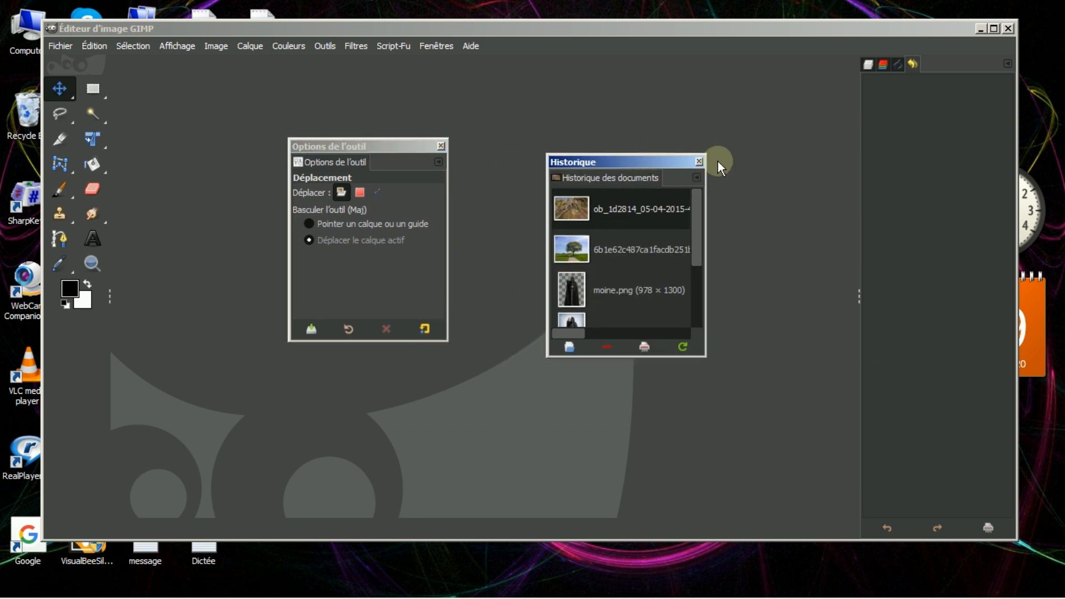
Dock the Historique des documents dialog as a new group beneath the layers, channels, paths and undo history tabs
{"action": "left_click", "coordinate": [584, 177]}
{"action": "left_click_drag", "start_coordinate": [577, 179], "coordinate": [920, 538]}
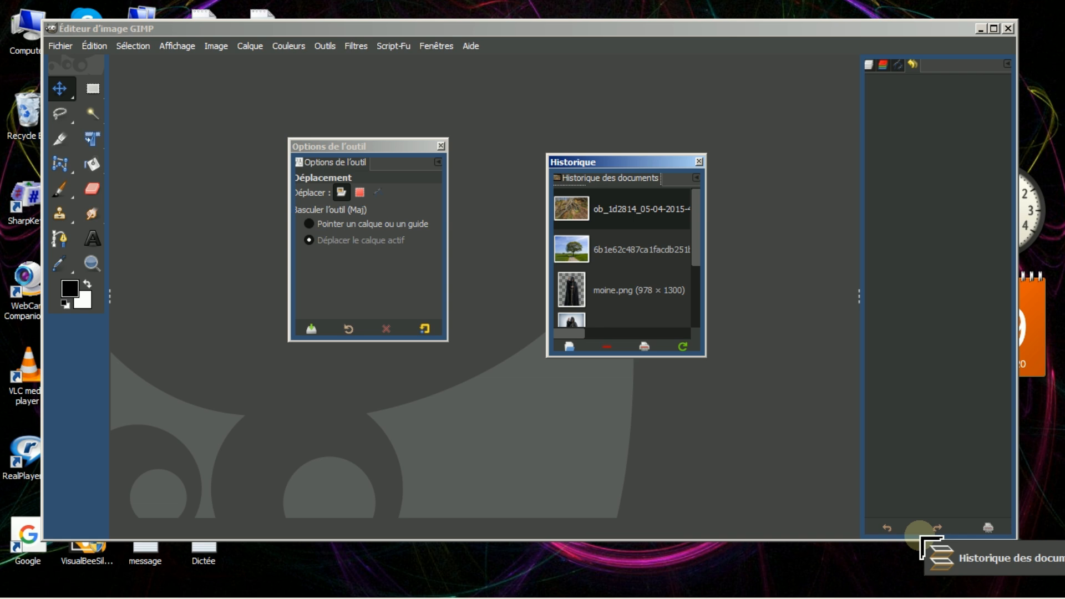
{"action": "left_click_drag", "start_coordinate": [920, 536], "coordinate": [925, 541]}
{"action": "left_click_drag", "start_coordinate": [953, 401], "coordinate": [687, 225]}
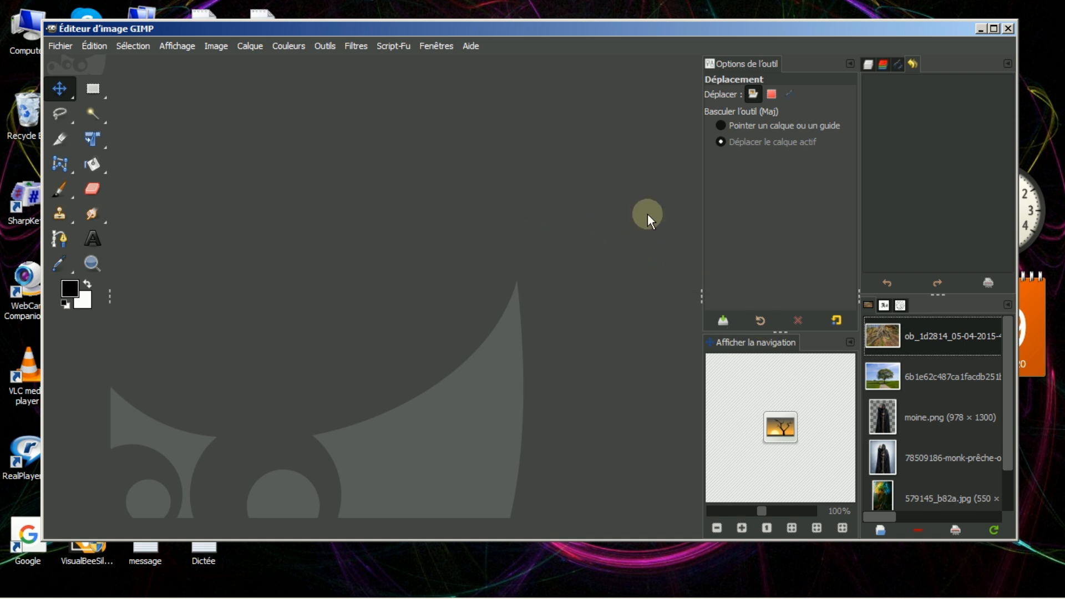
Maximize the window and resize its panels for a single-column toolbox and a taller layers and undo history group
{"action": "left_click", "coordinate": [993, 27]}
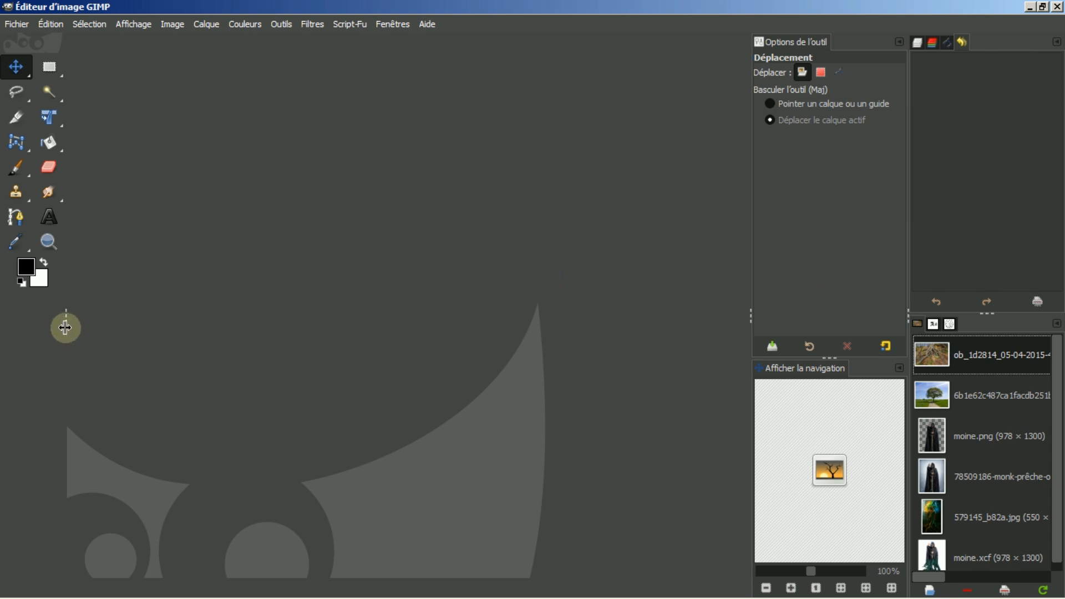
{"action": "left_click_drag", "start_coordinate": [67, 321], "coordinate": [37, 313]}
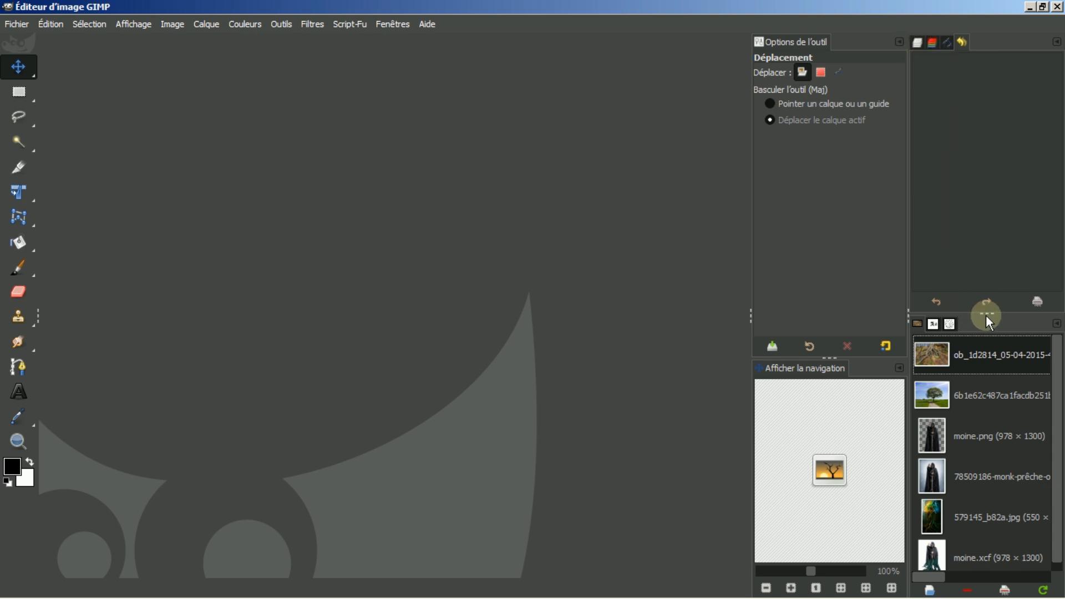
{"action": "left_click_drag", "start_coordinate": [988, 315], "coordinate": [982, 416]}
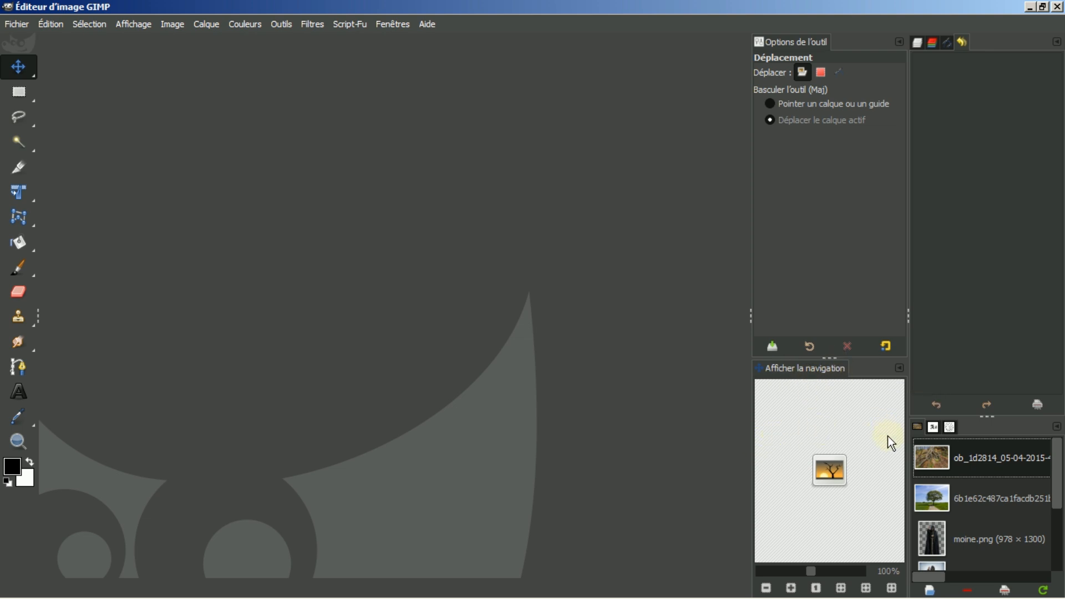
Open ob_1d2814_05-04-2015-4.jpg from the document history, zoom to 150% and 100% with the Navigation dialog, and fit the image in the window
{"action": "double_click", "coordinate": [930, 455]}
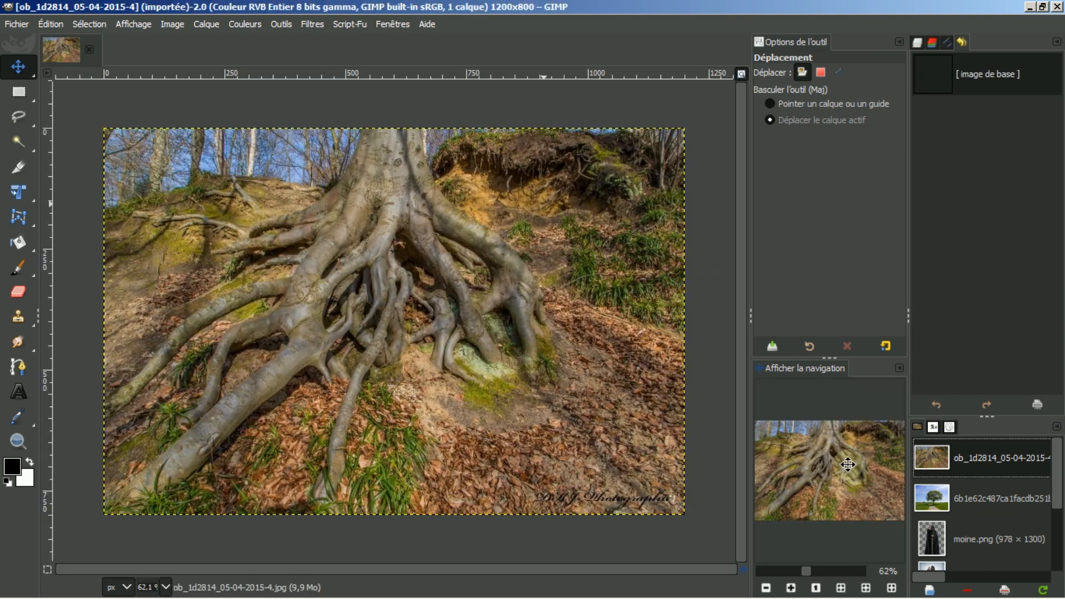
{"action": "left_click", "coordinate": [789, 588]}
{"action": "left_click", "coordinate": [790, 588]}
{"action": "left_click_drag", "start_coordinate": [784, 483], "coordinate": [818, 463]}
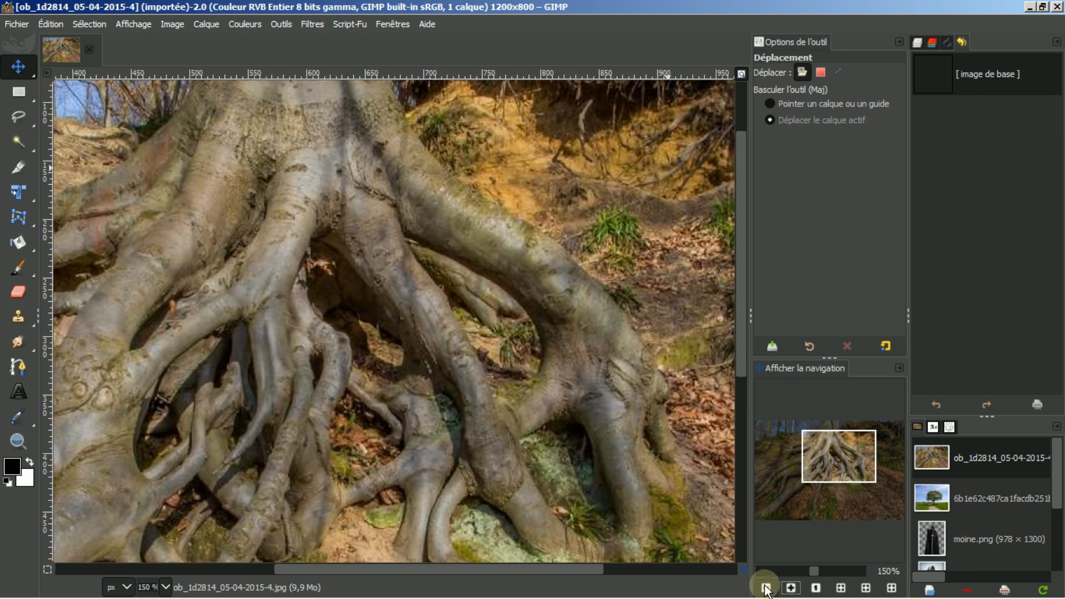
{"action": "left_click", "coordinate": [766, 588]}
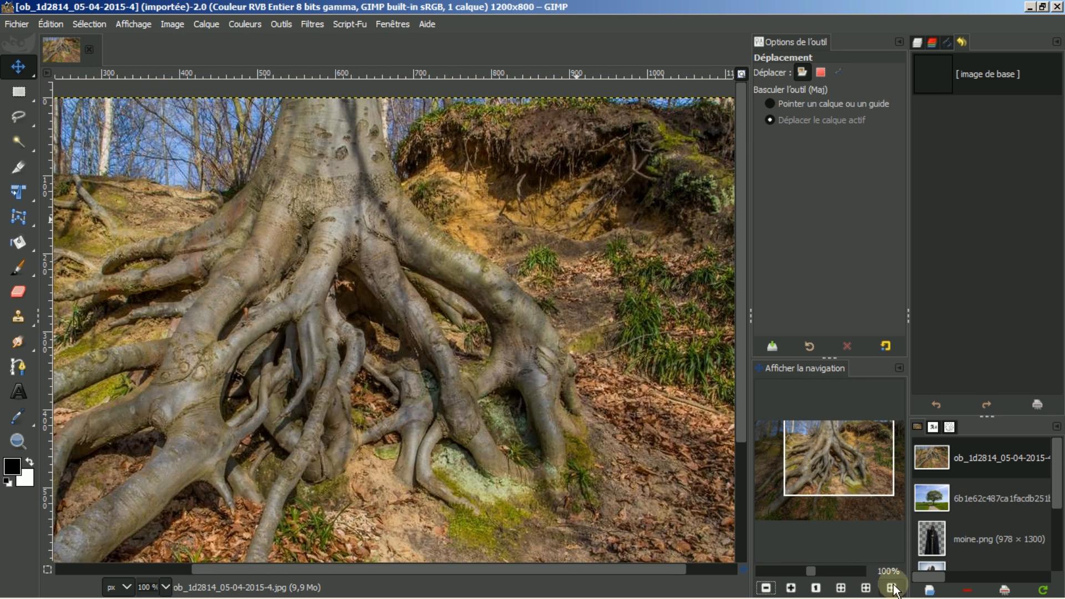
{"action": "left_click", "coordinate": [841, 587]}
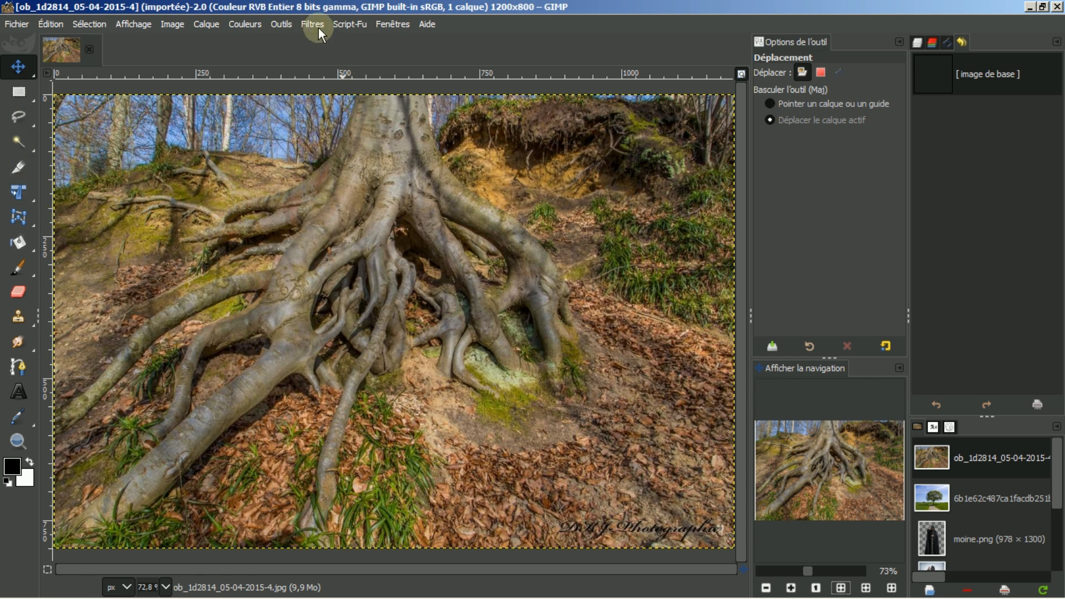
{"action": "left_click_drag", "start_coordinate": [355, 78], "coordinate": [359, 114]}
{"action": "left_click", "coordinate": [593, 198]}
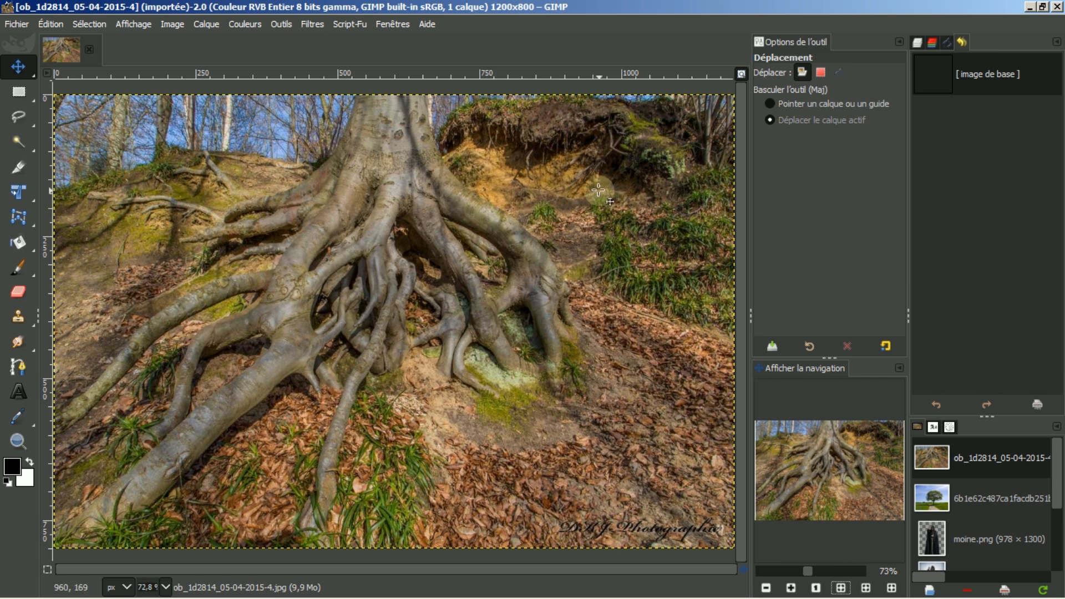